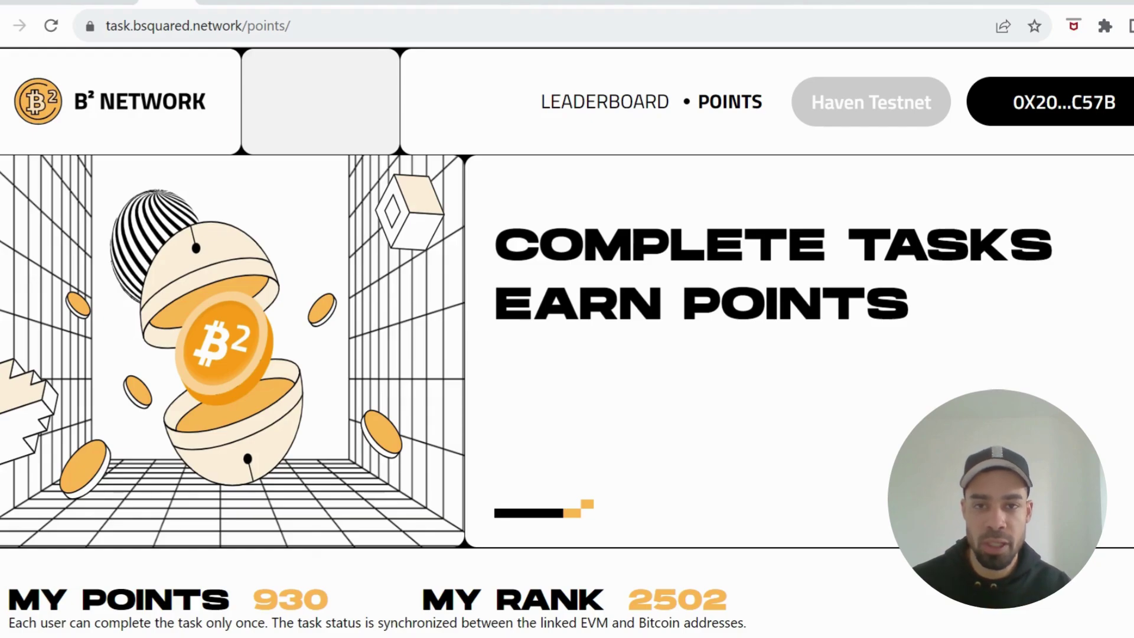
- Scroll through the points page, then look at the Buzzer leaderboard
scroll(845, 409, down, 6)
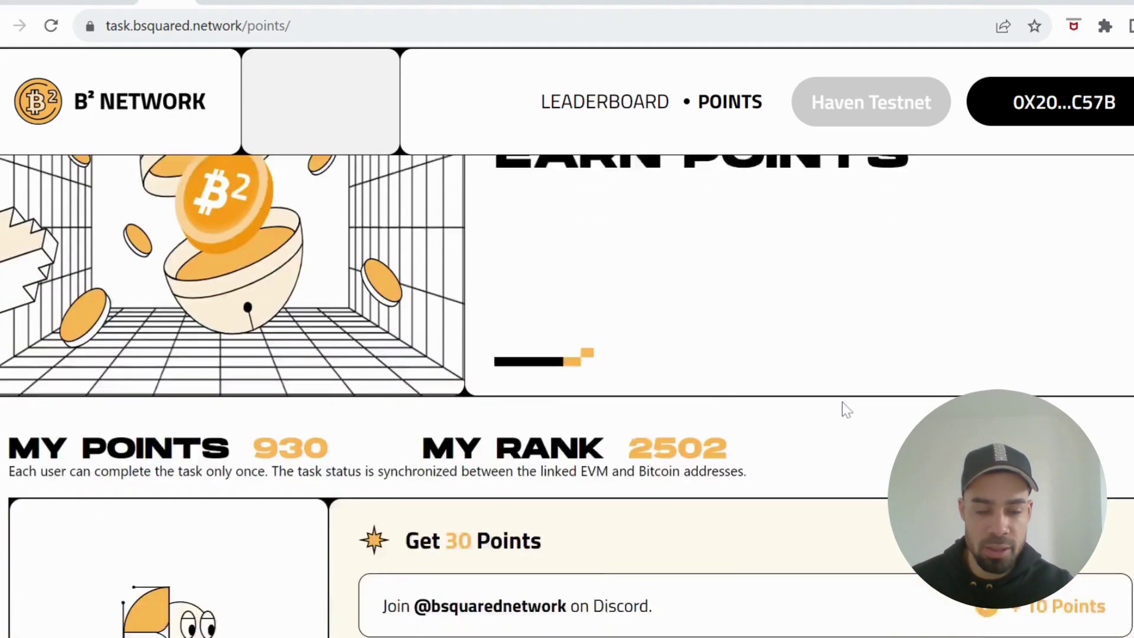
scroll(845, 409, down, 3)
scroll(843, 402, up, 10)
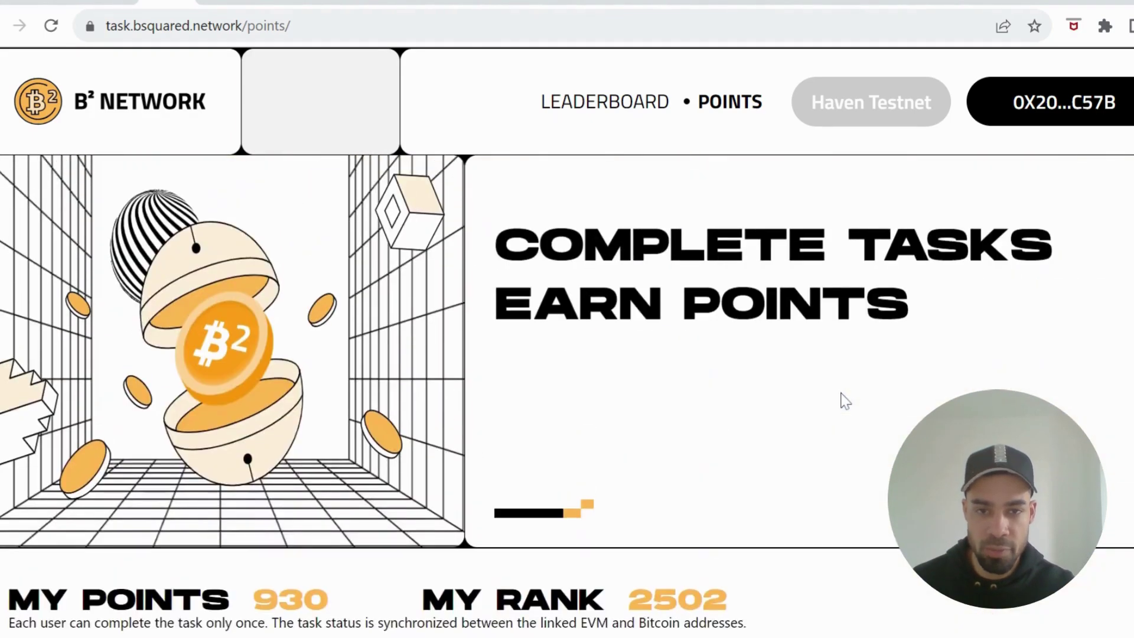
scroll(721, 297, down, 12)
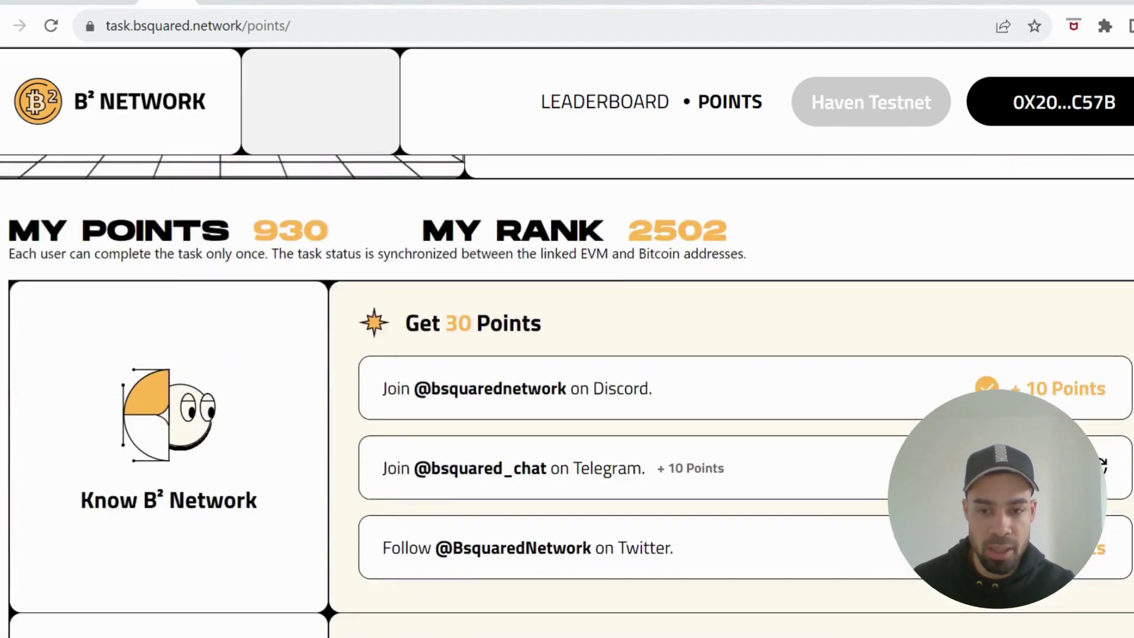
scroll(720, 297, down, 3)
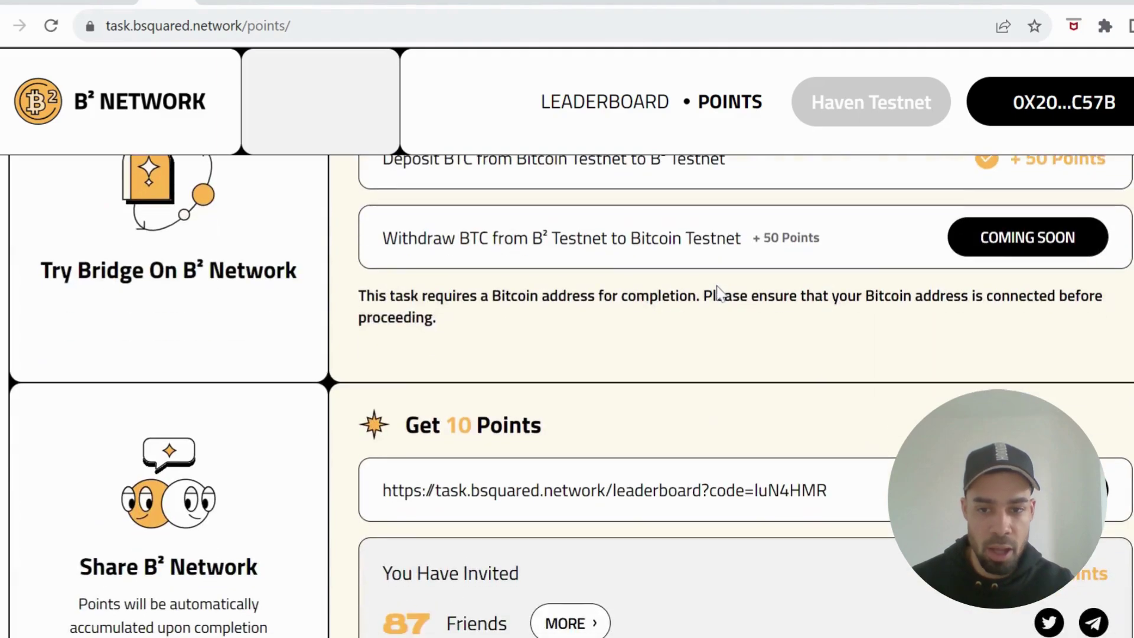
scroll(717, 291, up, 9)
scroll(656, 365, down, 3)
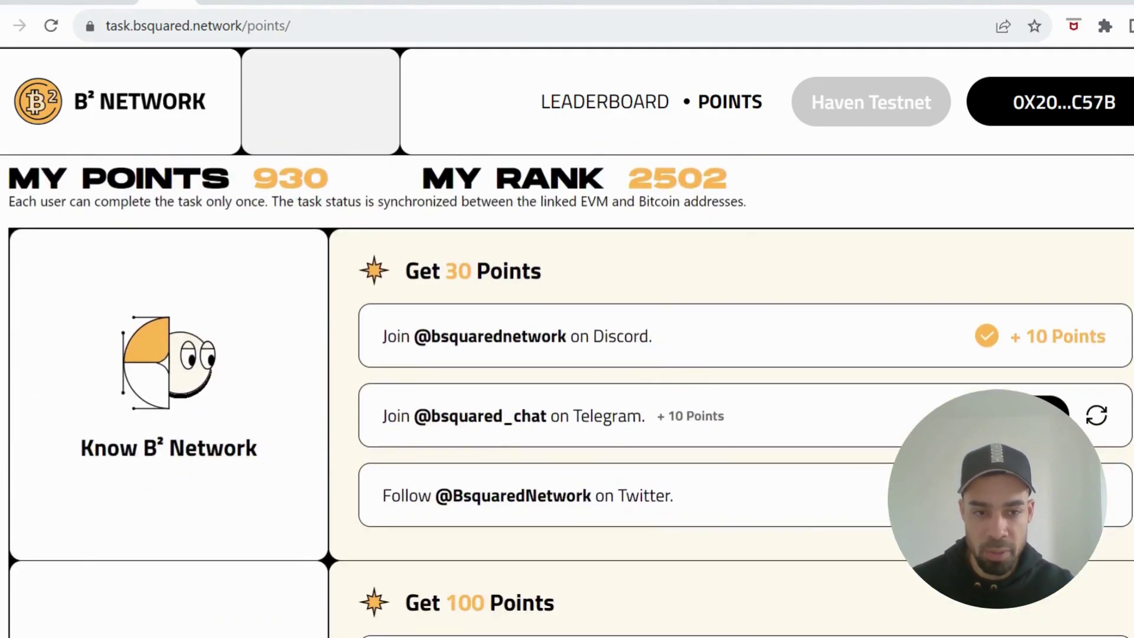
scroll(685, 497, down, 1)
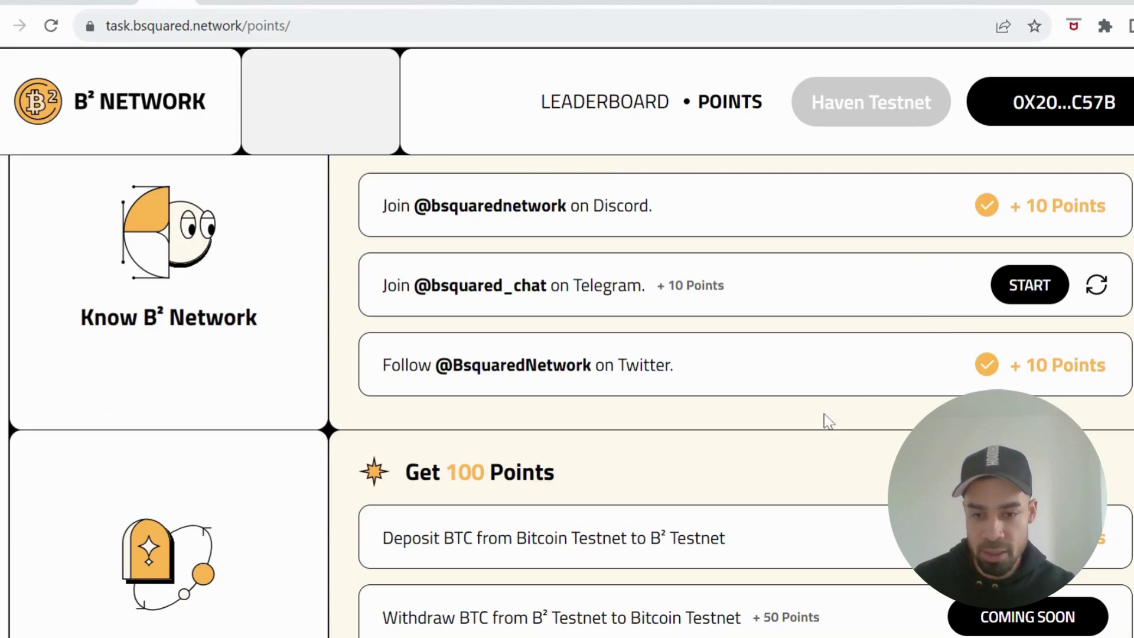
scroll(827, 418, down, 4)
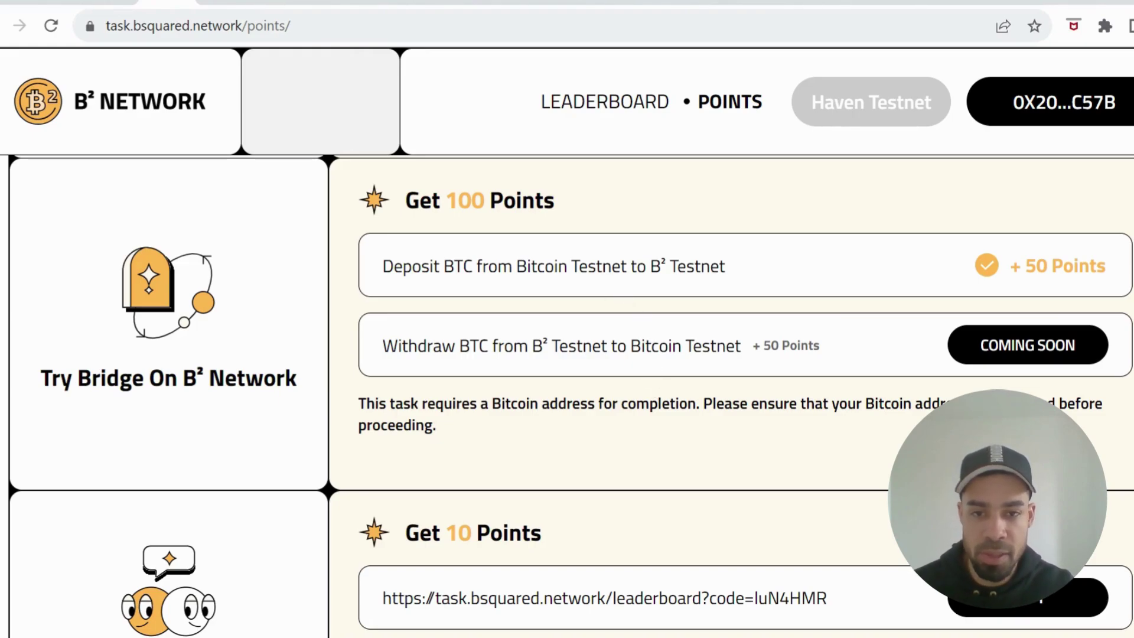
click(112, 2)
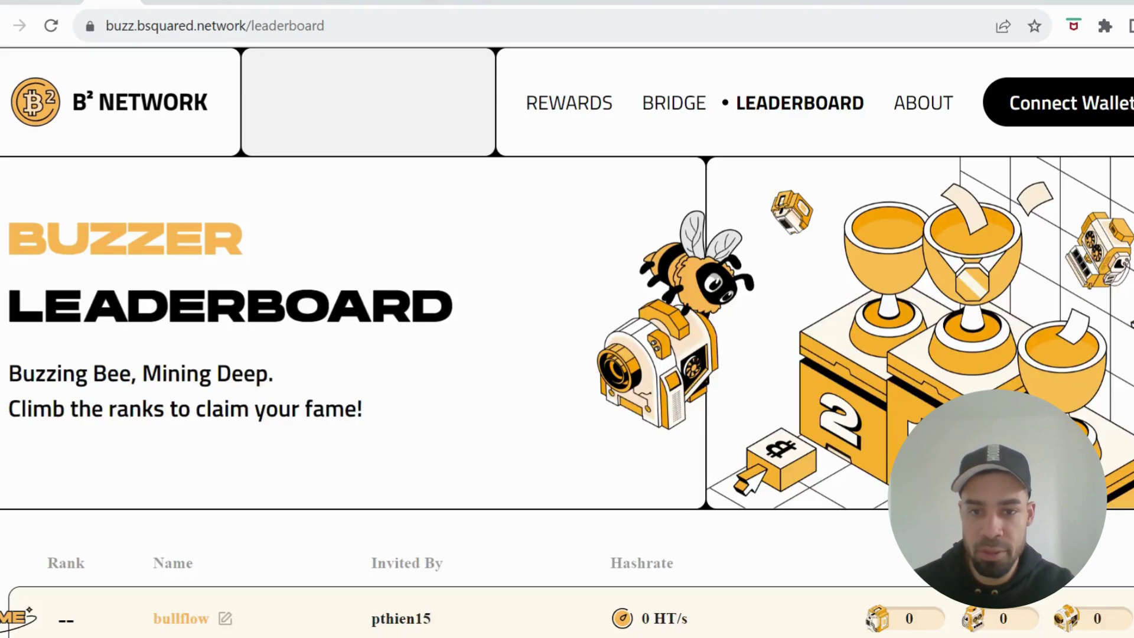
- Review the BTC Testnet deposit form on B² Network Bridge, then move to GlowSwap
click(91, 2)
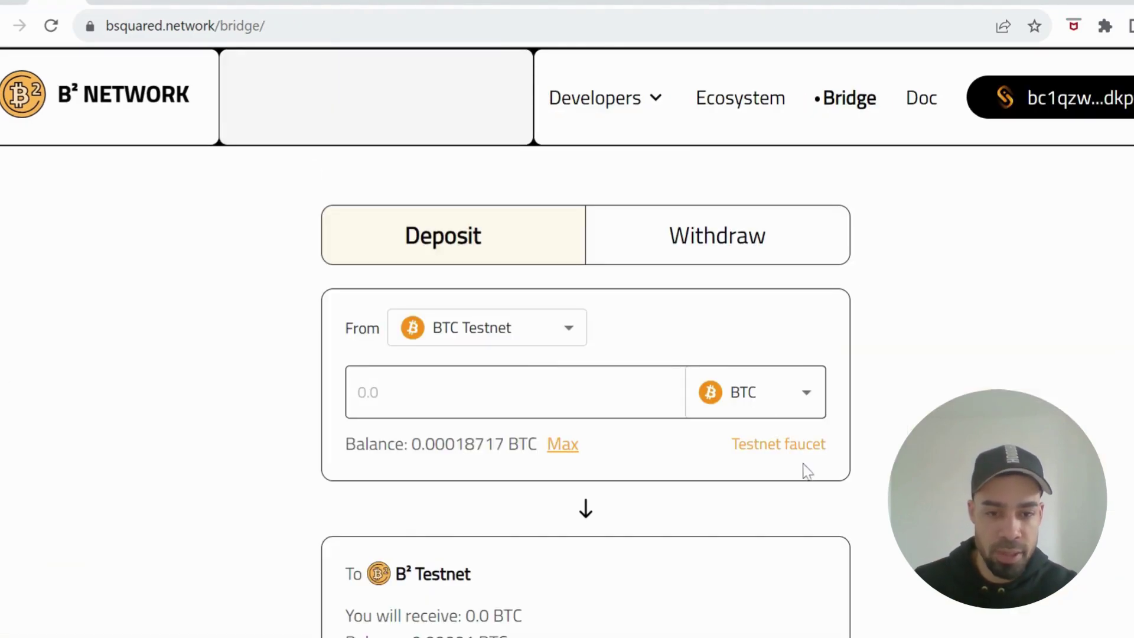
scroll(791, 461, down, 1)
scroll(790, 460, down, 1)
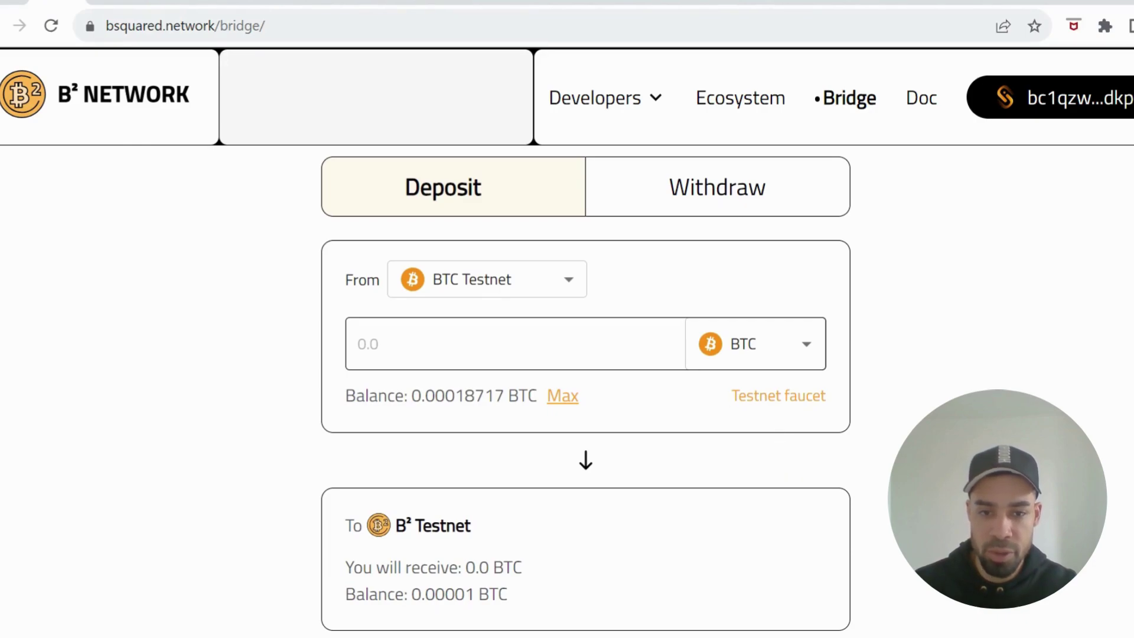
scroll(631, 374, down, 3)
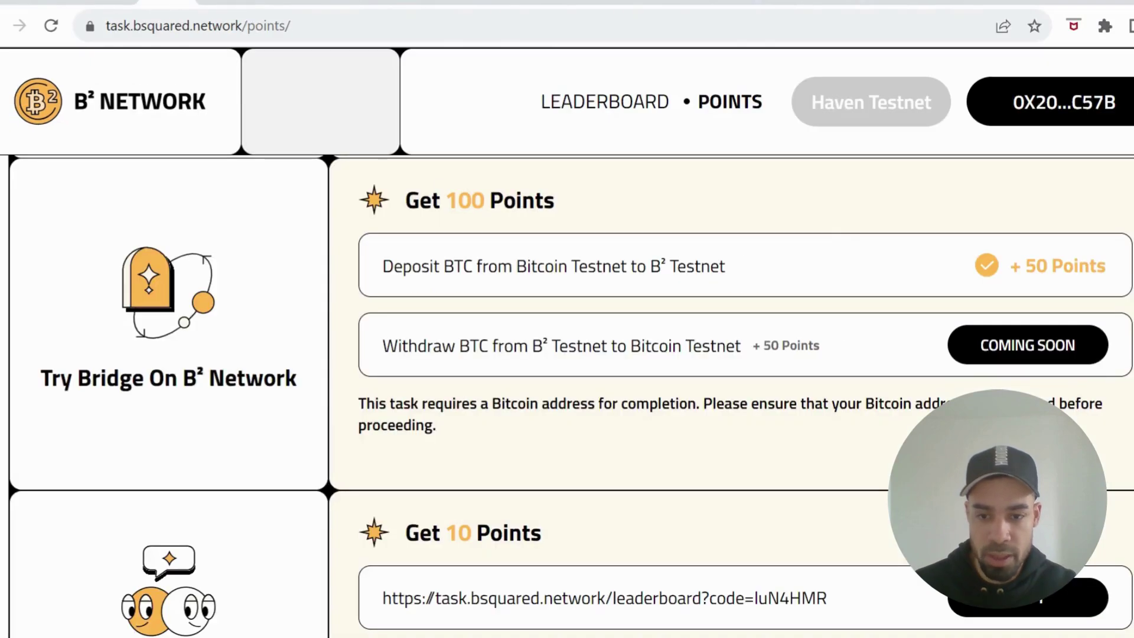
scroll(579, 344, down, 10)
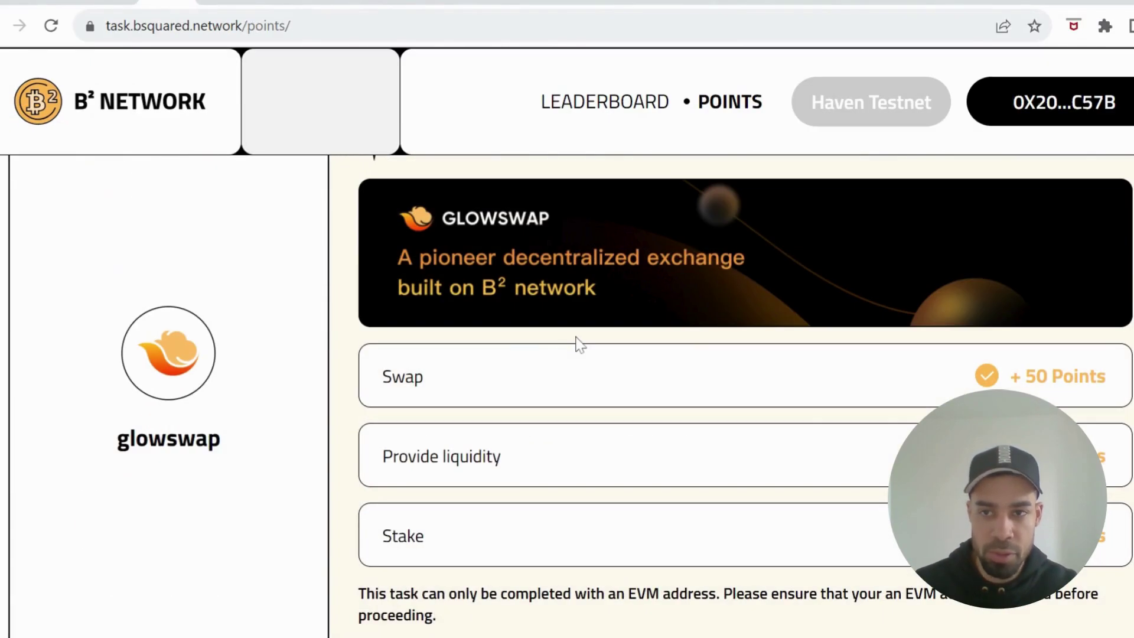
scroll(550, 380, down, 1)
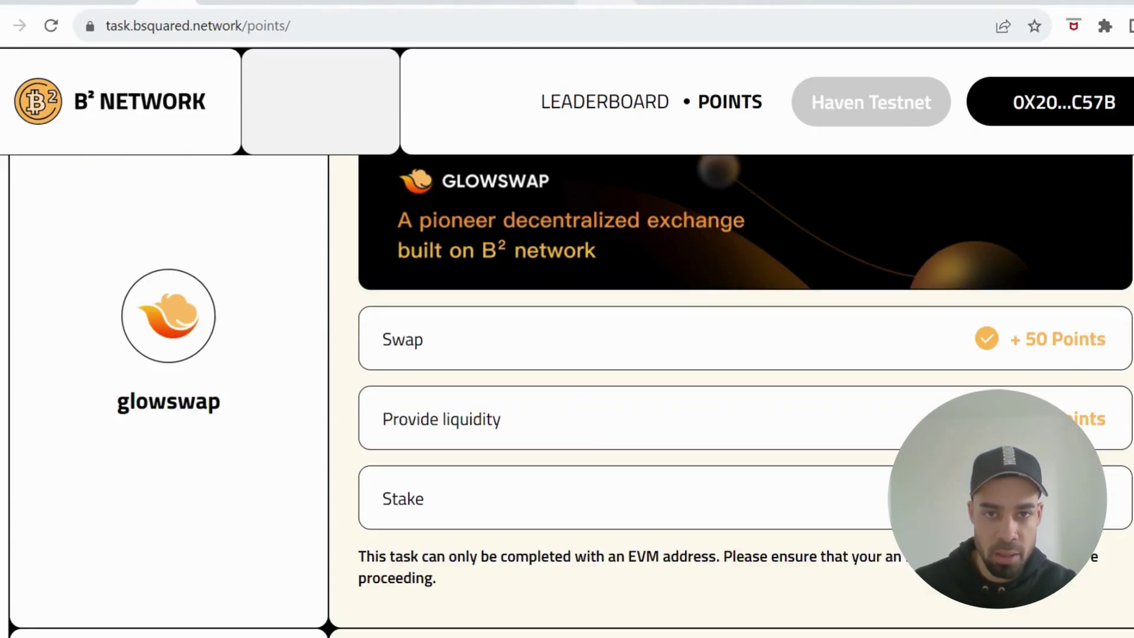
key(ctrl+Tab)
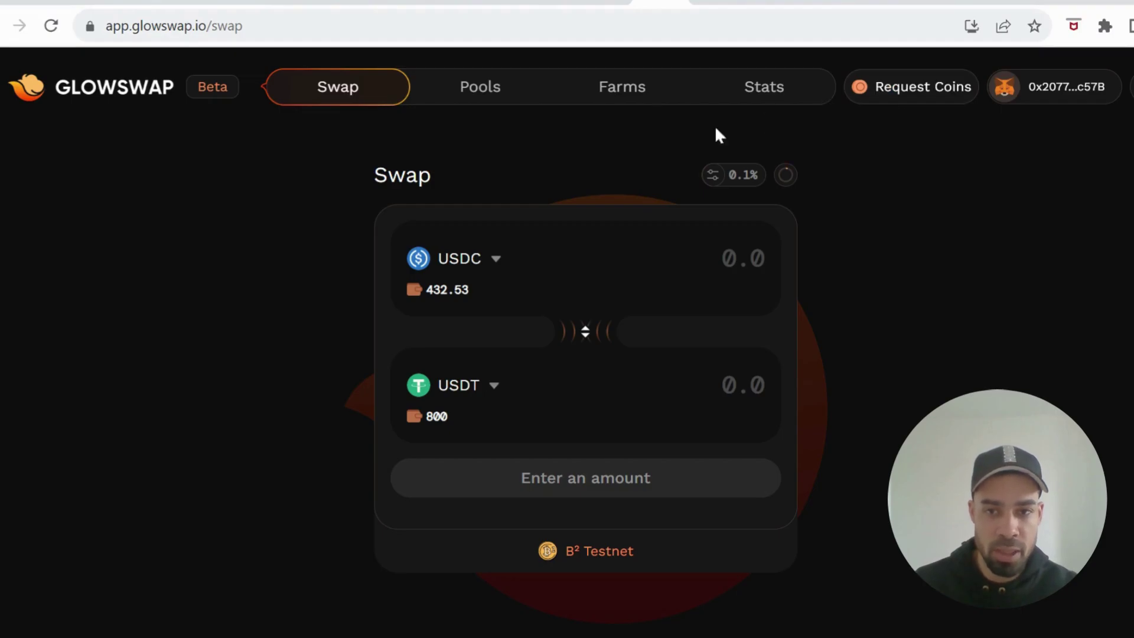
- Glance at GlowSwap's Request Coins list, then browse the Pools list down to WETH–USDT
click(892, 98)
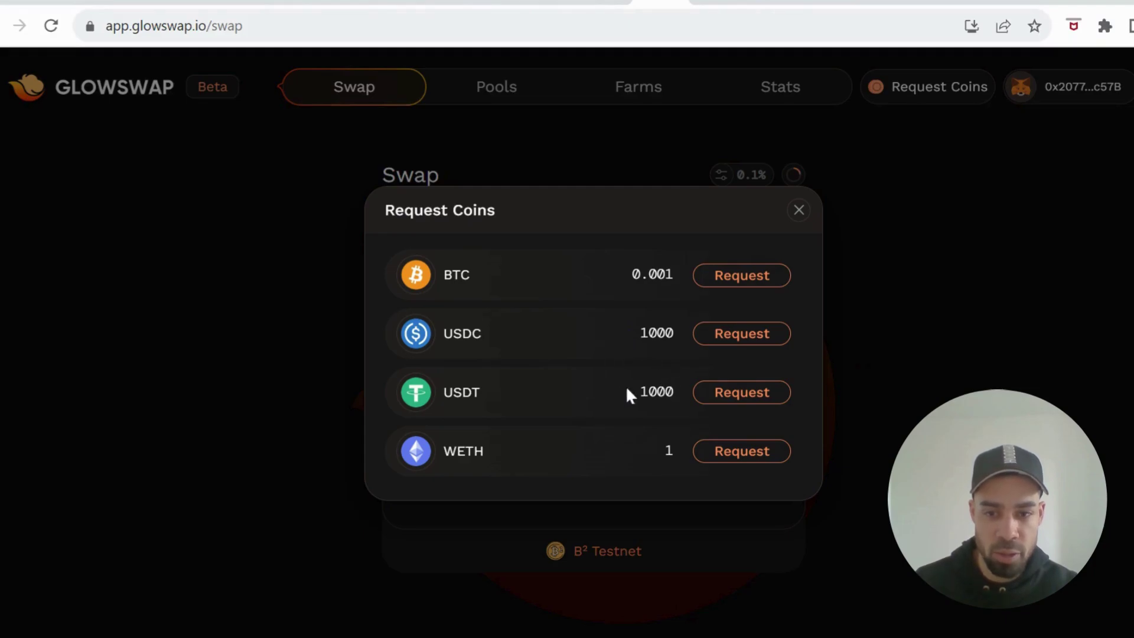
click(801, 212)
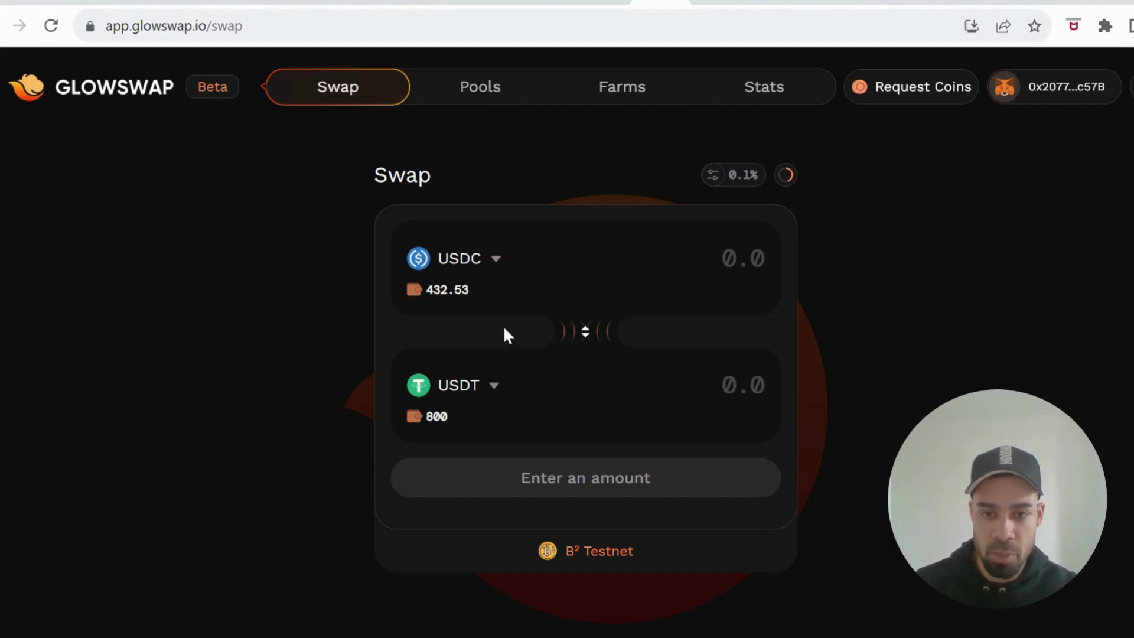
click(480, 86)
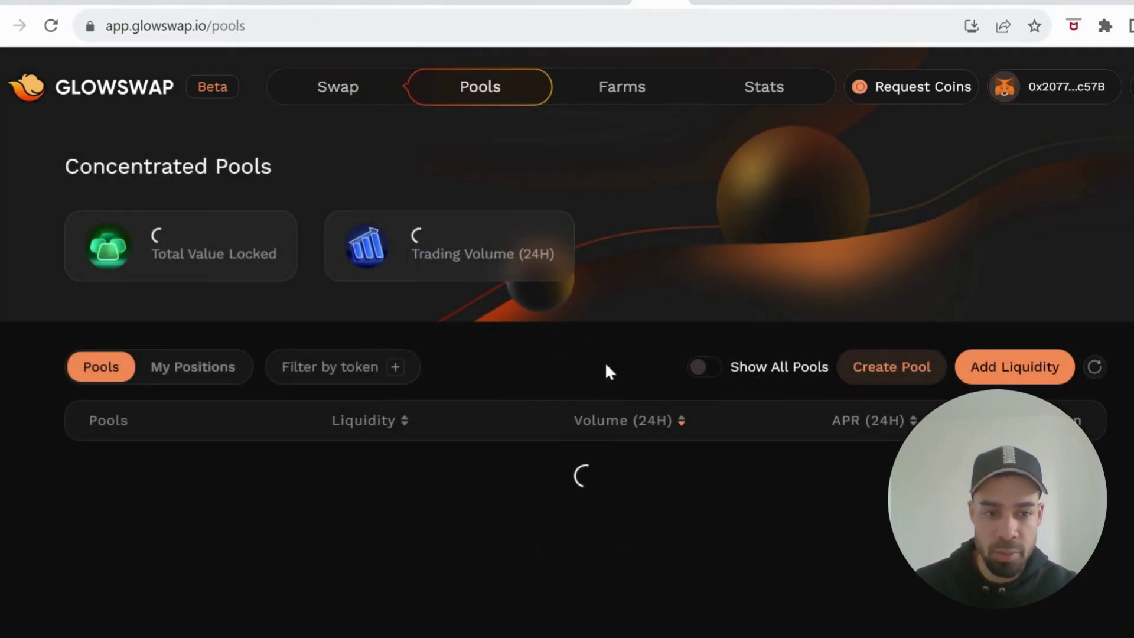
scroll(606, 365, down, 2)
scroll(608, 369, down, 1)
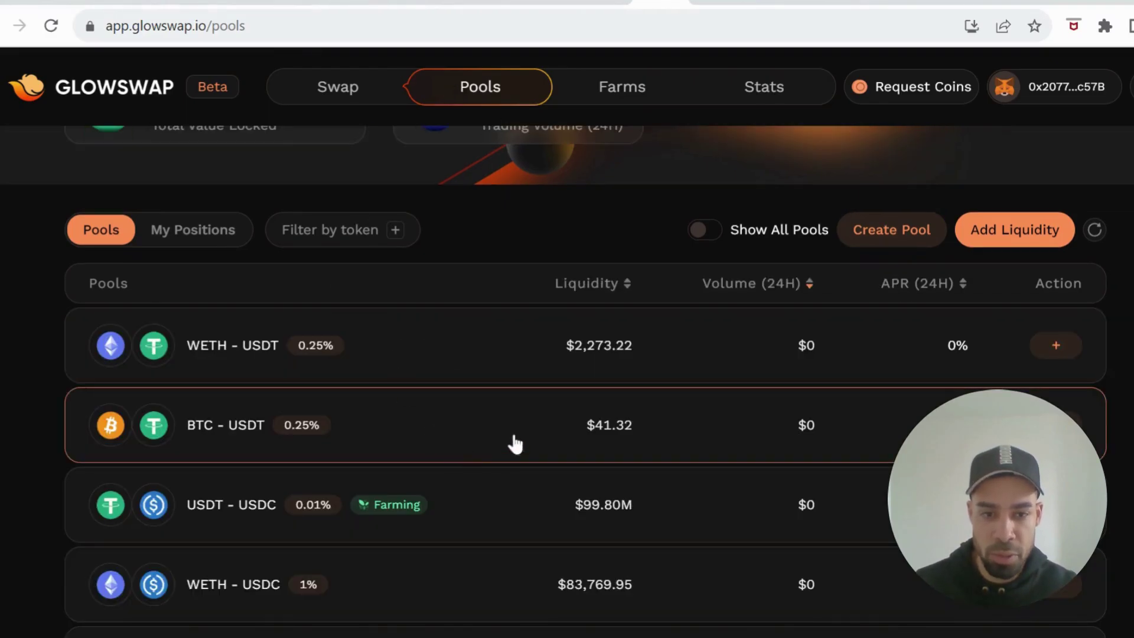
- Open the WETH–USDT 0.25% pool and set its price range to Full Range (0 to ∞)
click(464, 359)
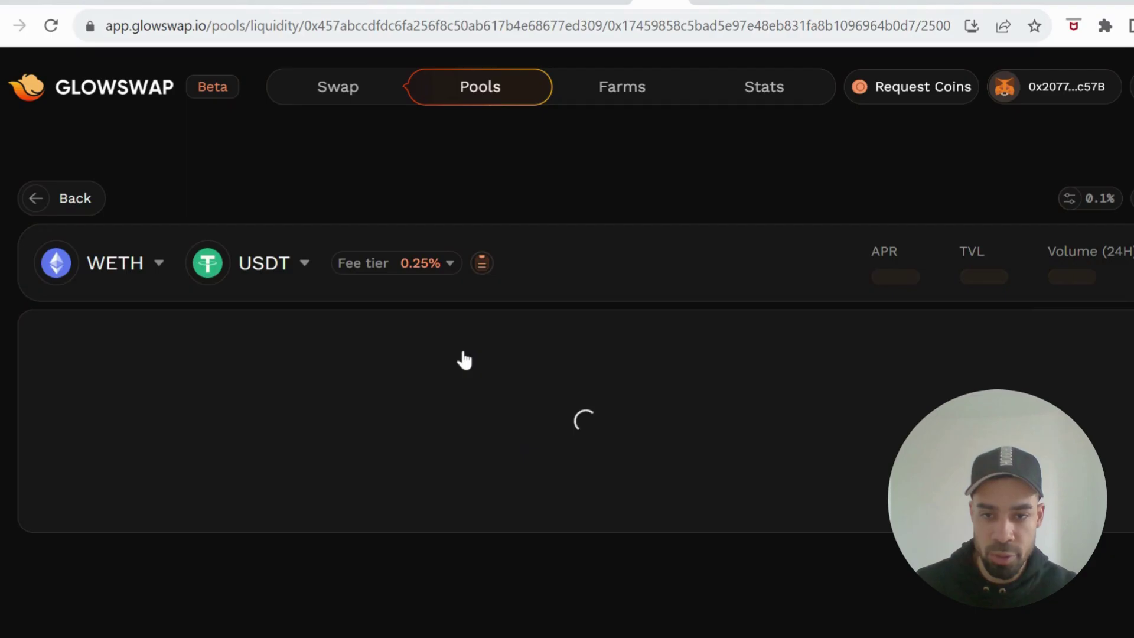
scroll(459, 345, down, 3)
scroll(455, 342, down, 2)
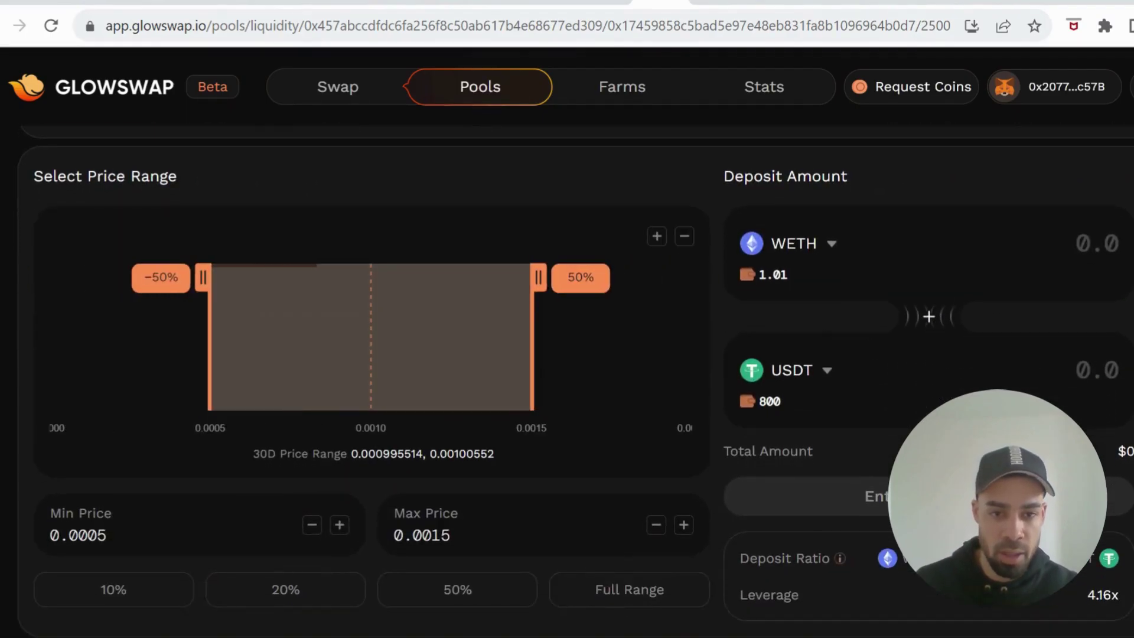
scroll(992, 366, down, 3)
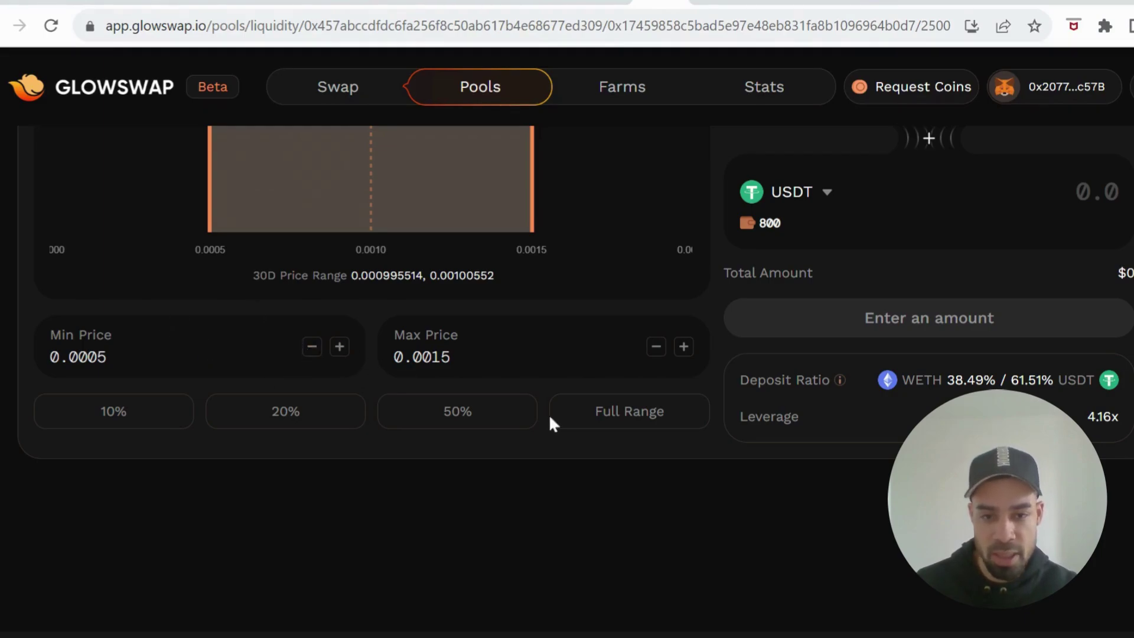
click(650, 433)
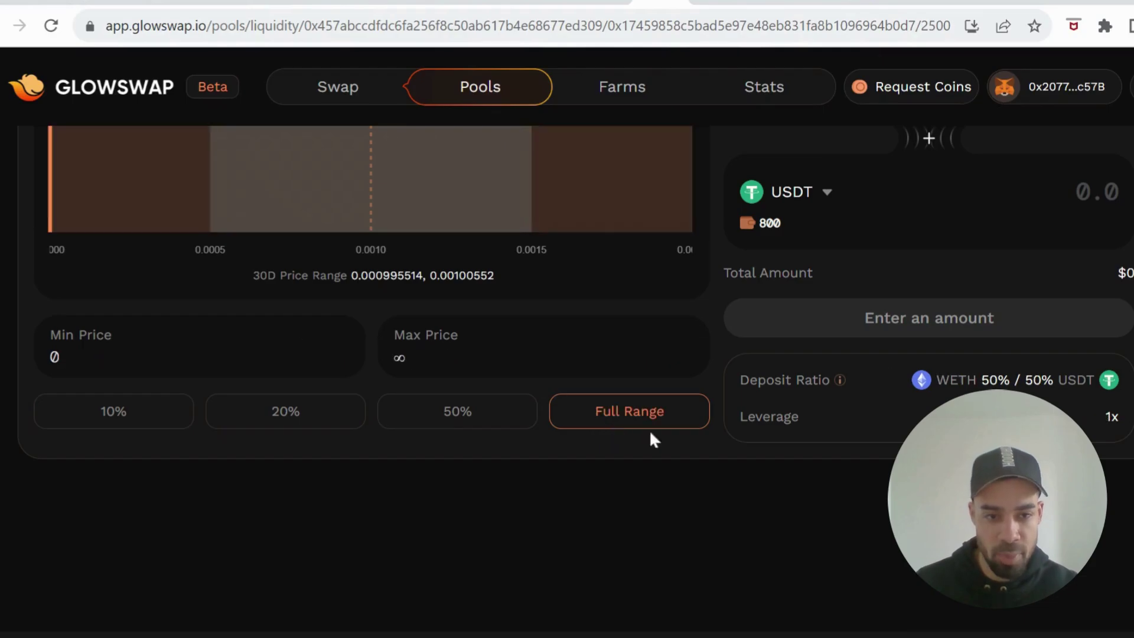
scroll(886, 397, up, 1)
scroll(886, 394, up, 5)
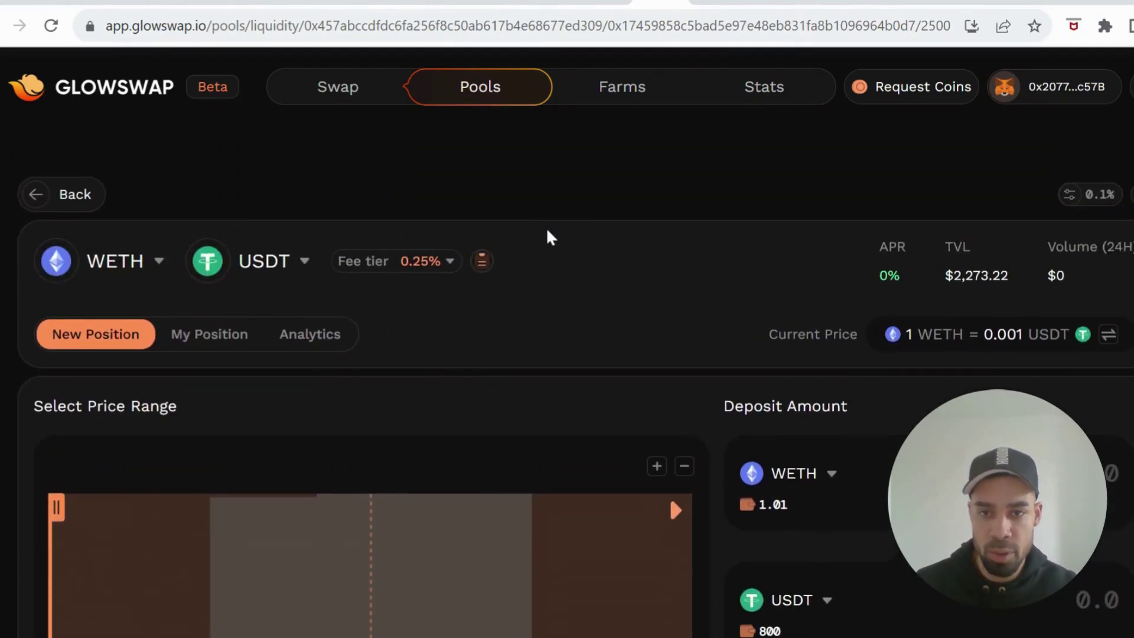
- On the Farms page, expand and collapse the USDT–USDC farm details
click(610, 97)
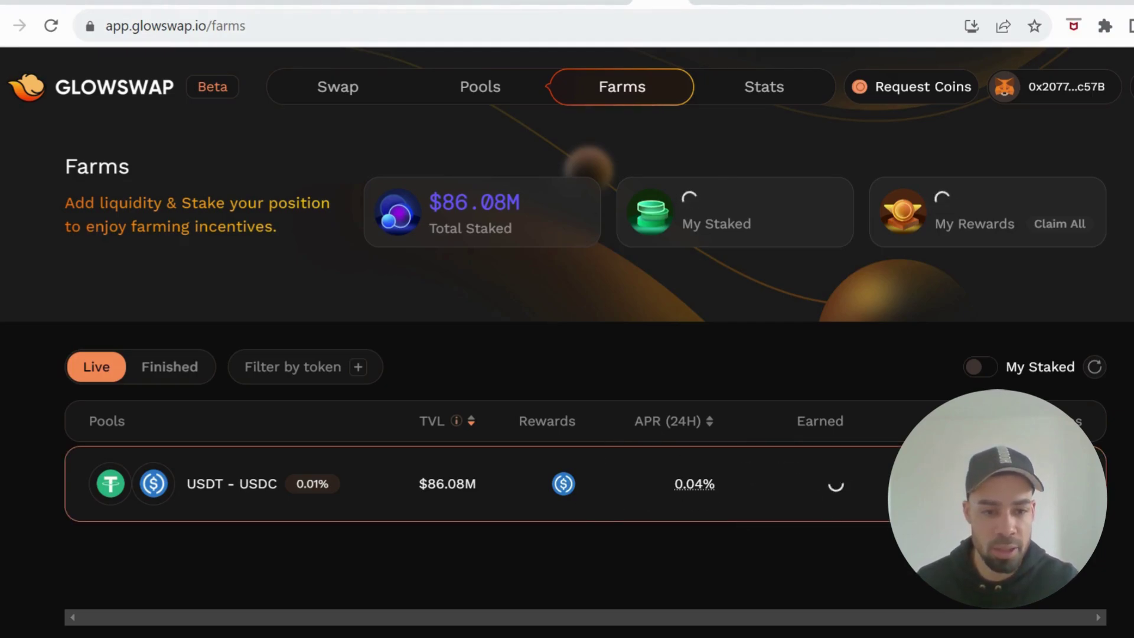
click(718, 480)
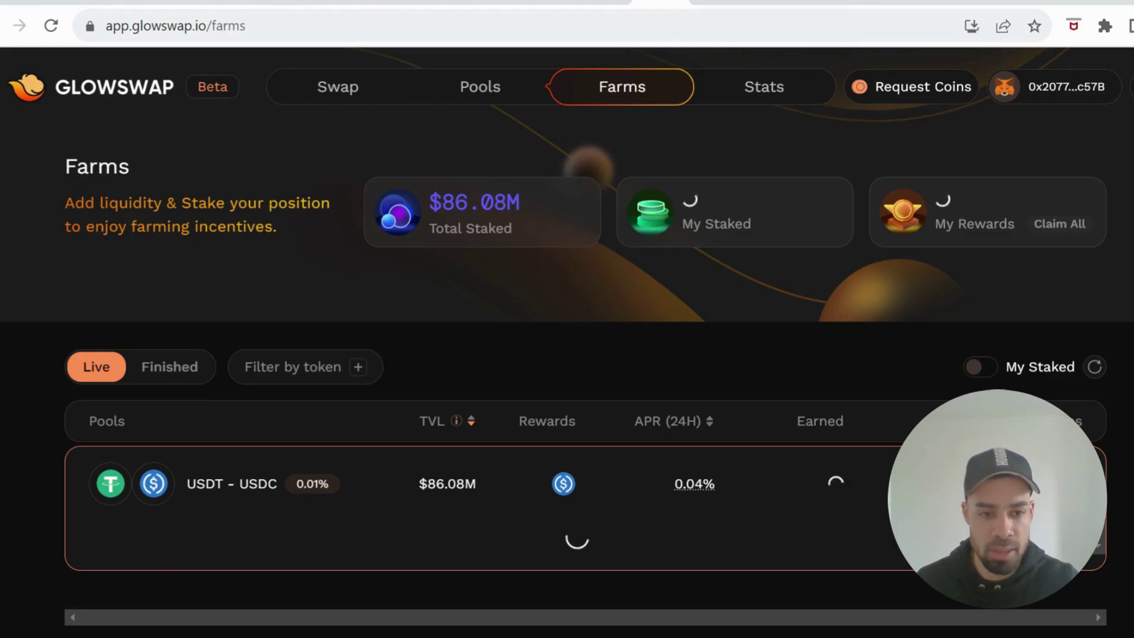
click(697, 482)
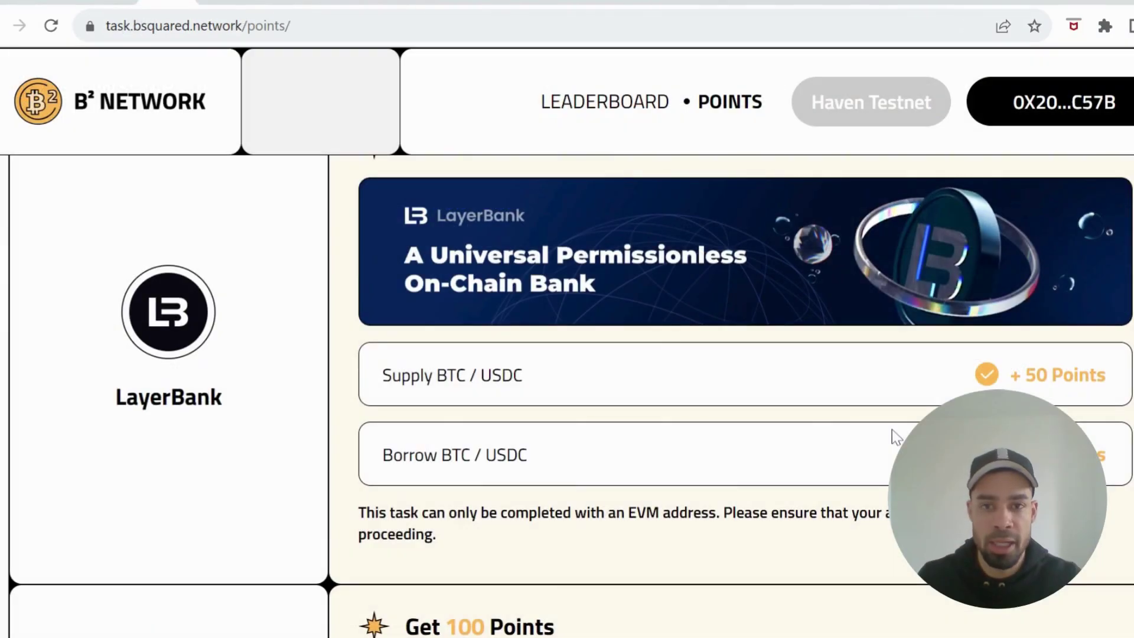
- On LayerBank, confirm B² Network is selected and glance at the Request Coins options
click(597, 4)
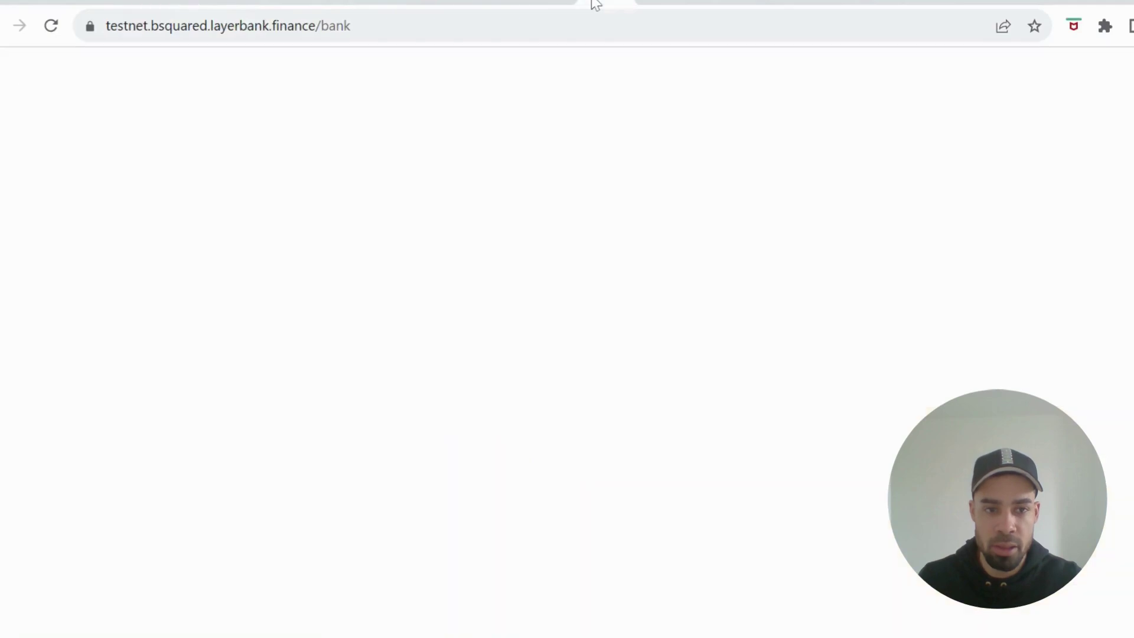
click(795, 89)
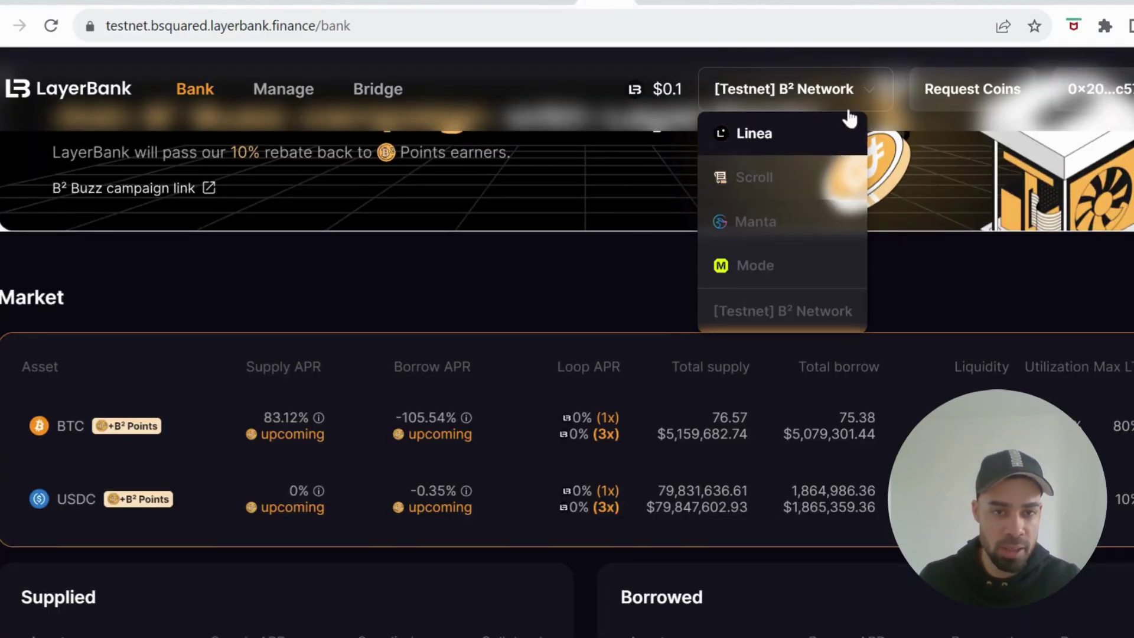
click(860, 89)
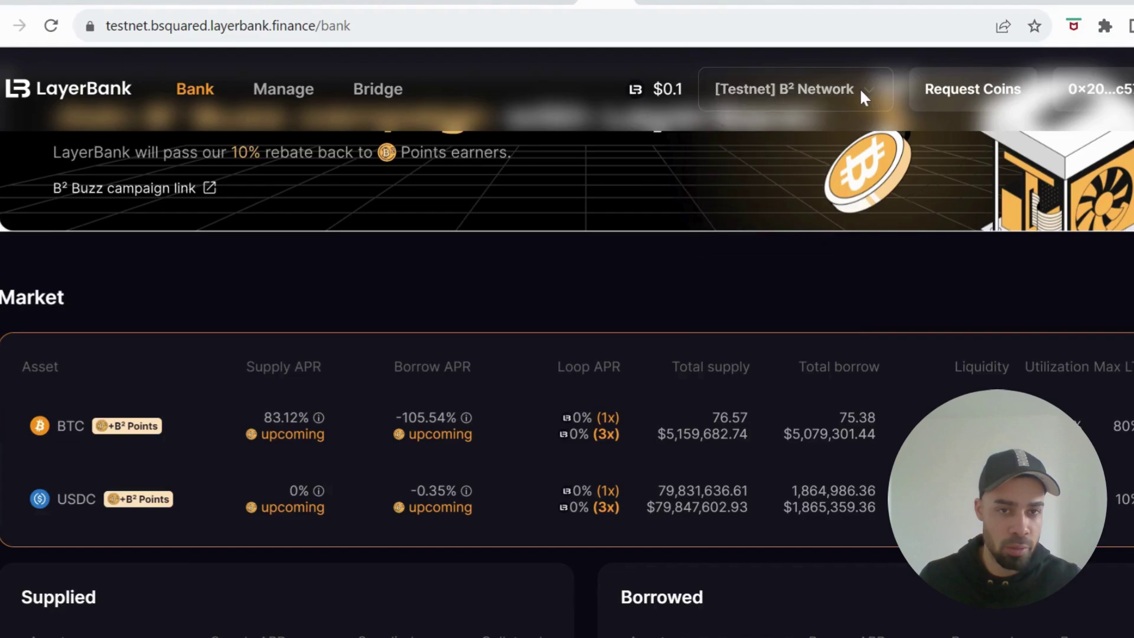
click(950, 89)
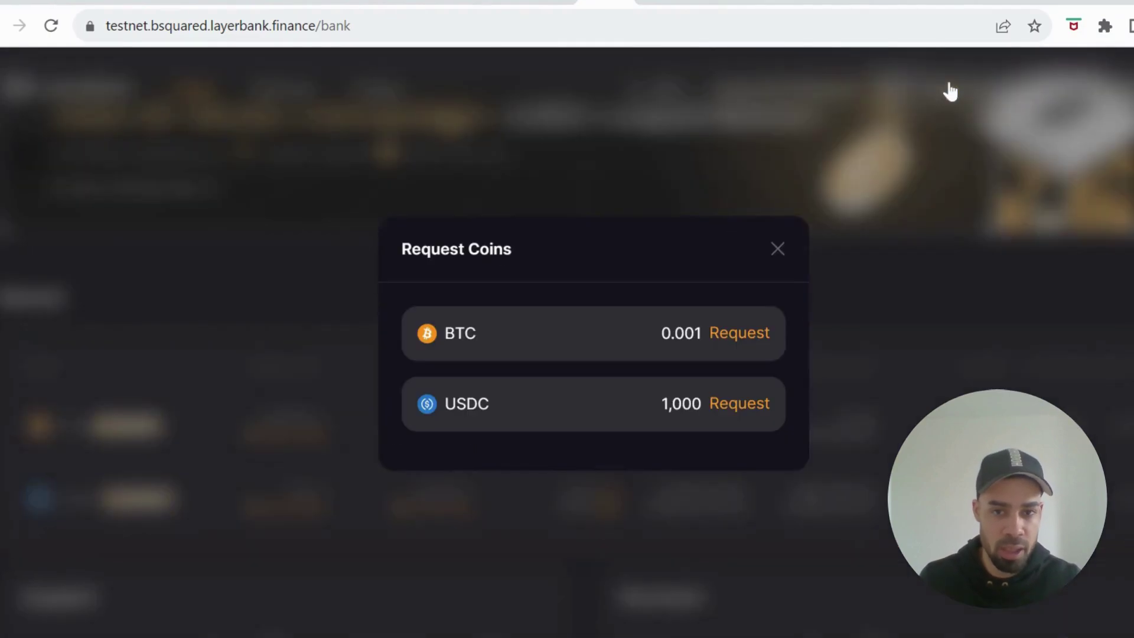
click(778, 251)
scroll(556, 378, down, 5)
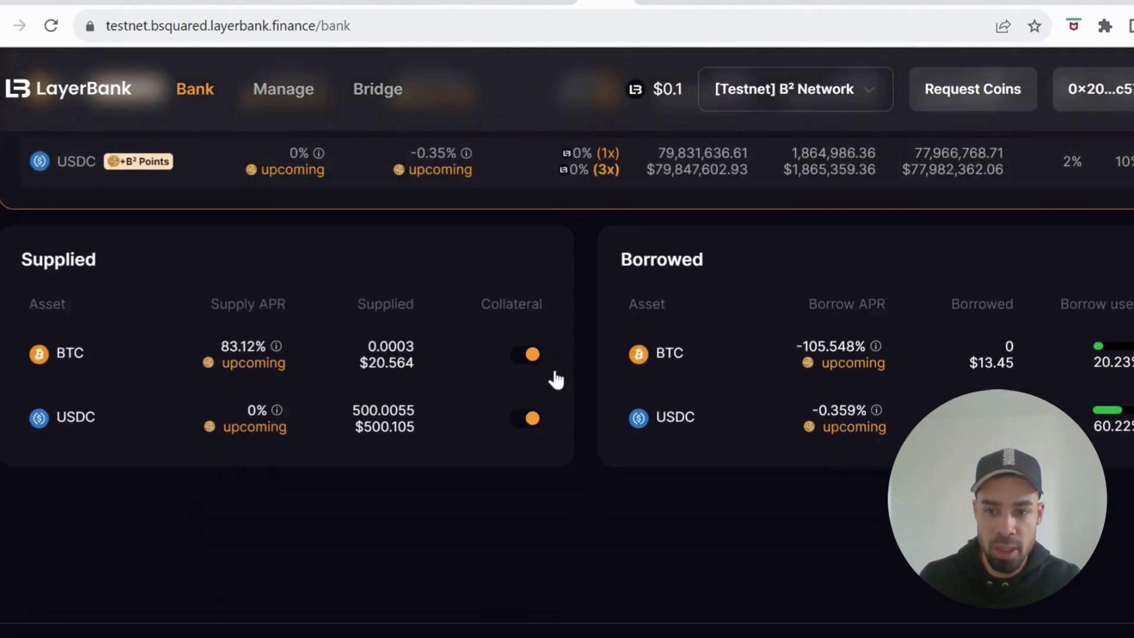
scroll(554, 377, up, 3)
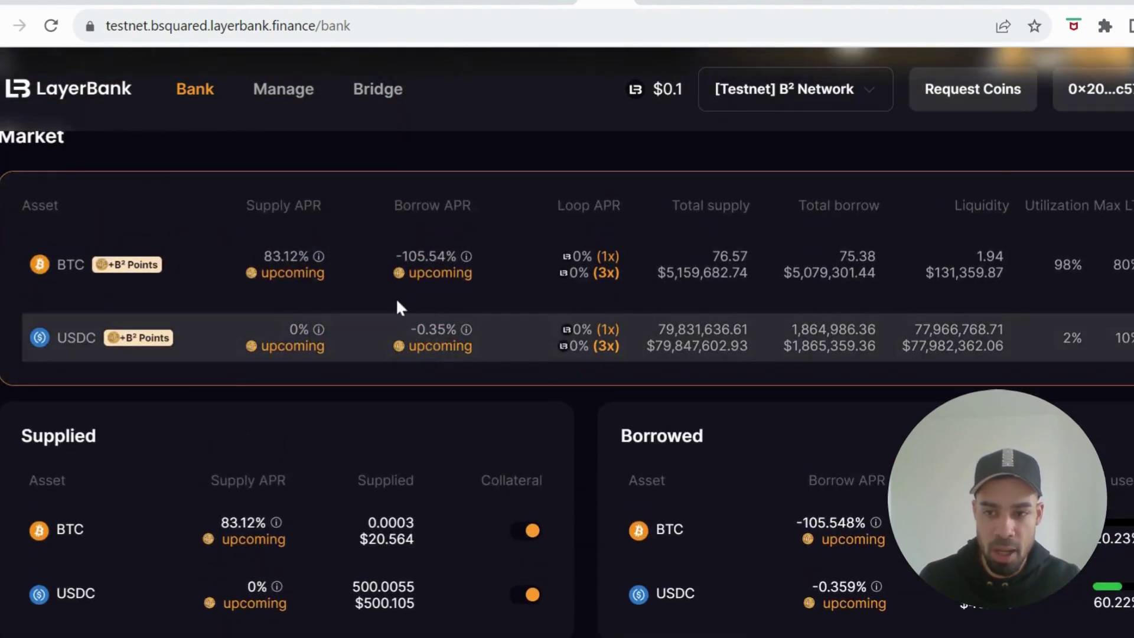
scroll(378, 292, down, 1)
scroll(411, 377, down, 3)
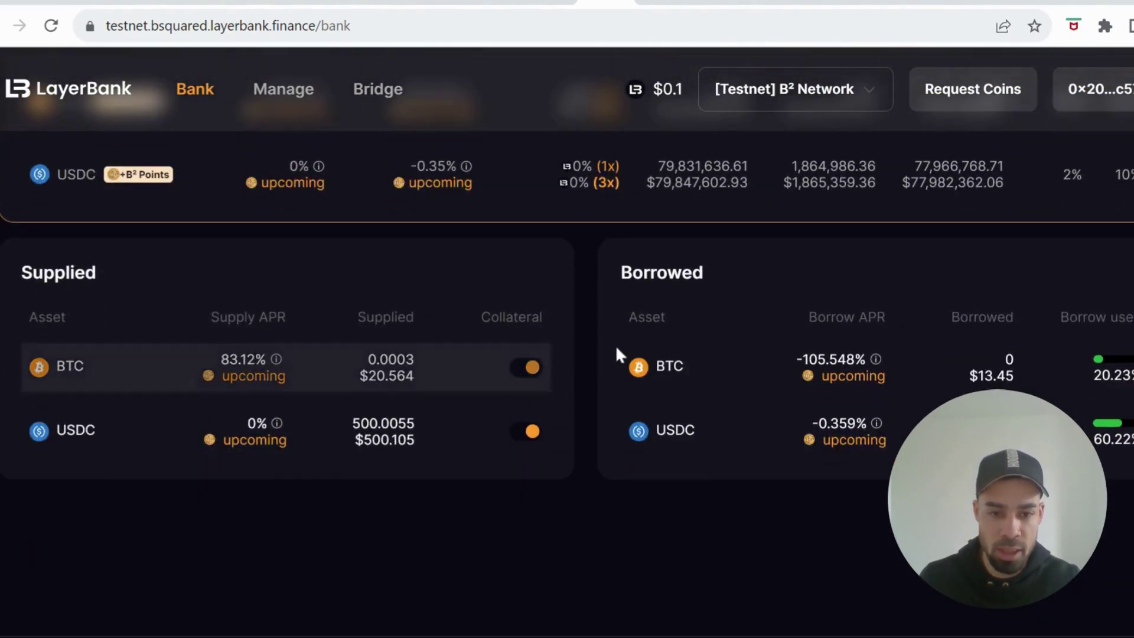
scroll(726, 387, up, 4)
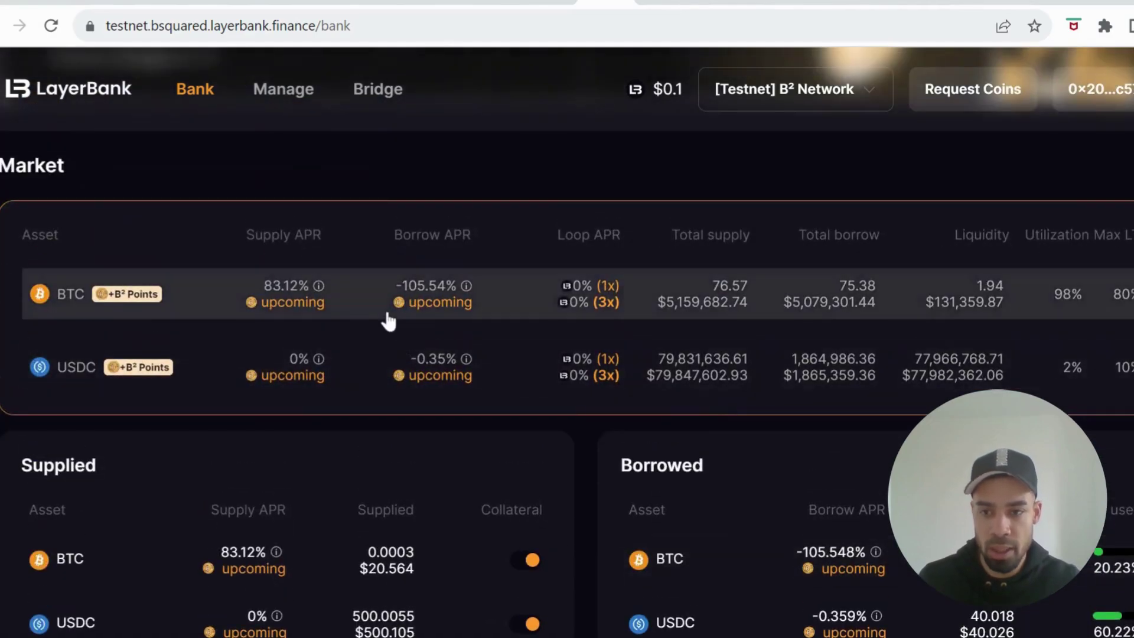
- Inspect the BTC and USDC market supply options
click(388, 320)
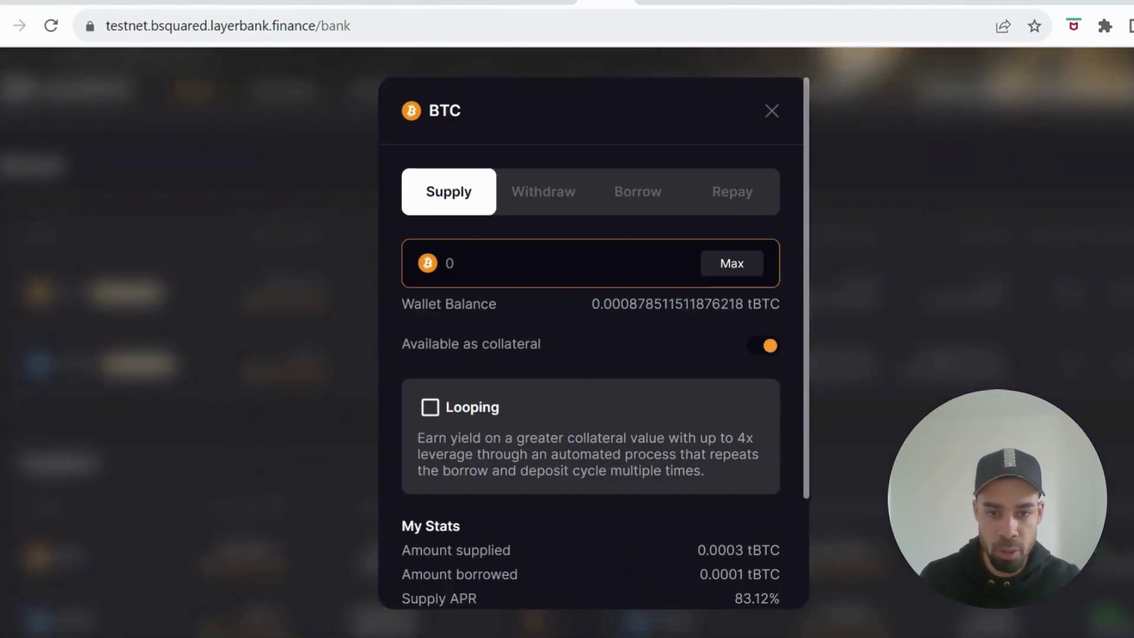
scroll(648, 267, down, 2)
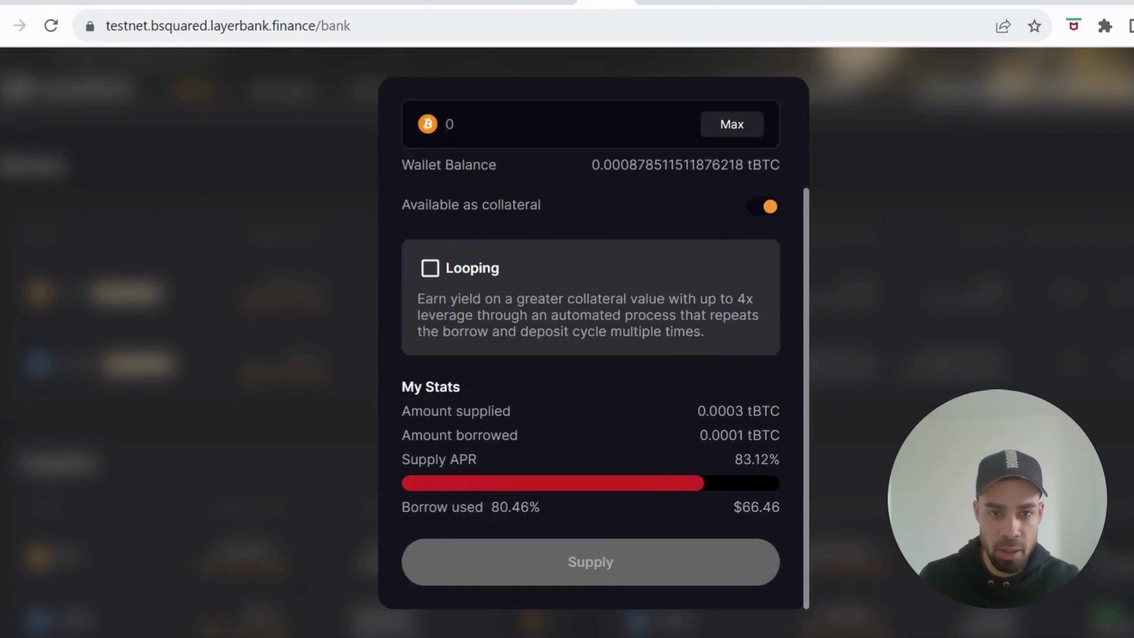
scroll(799, 252, up, 2)
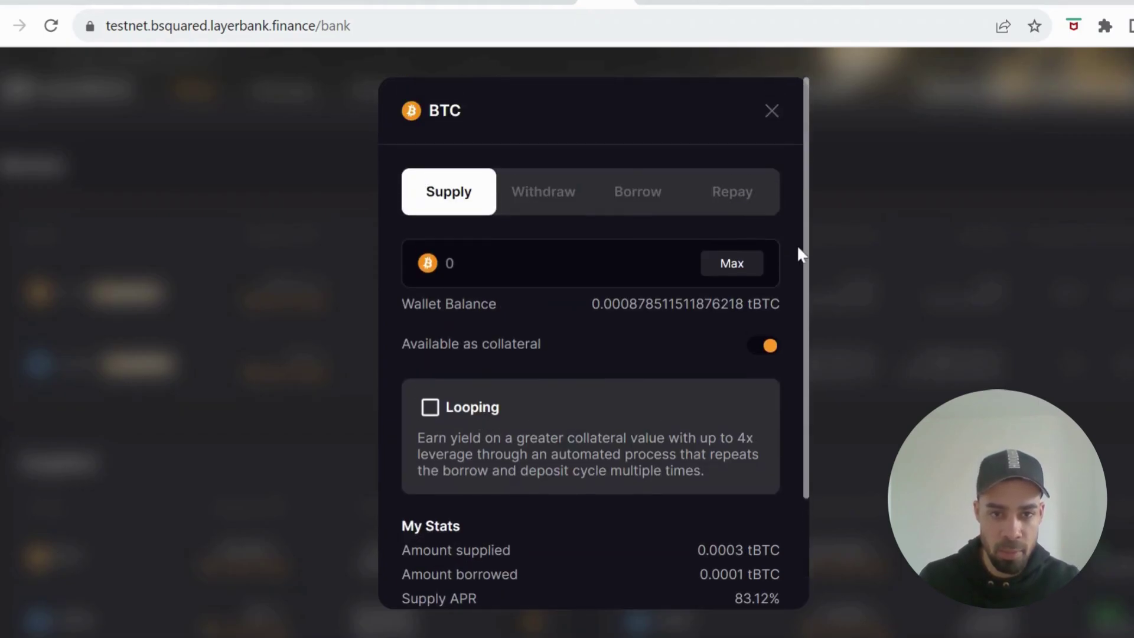
click(770, 114)
click(267, 364)
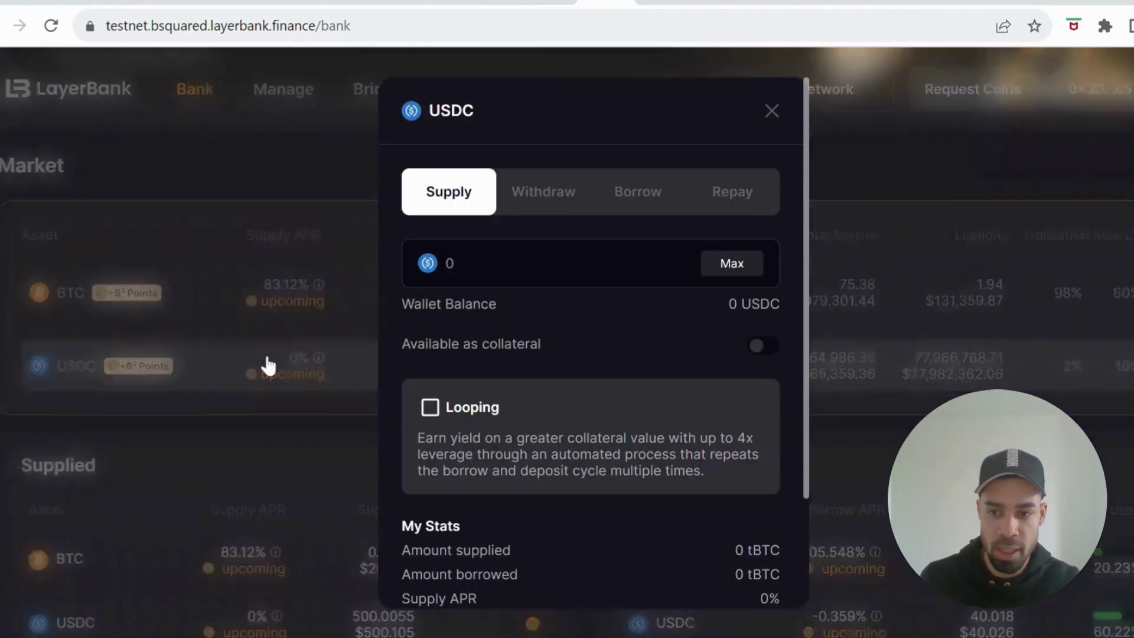
click(765, 116)
- View the BTC borrow form, then return to the points page's Owlto tasks
click(441, 303)
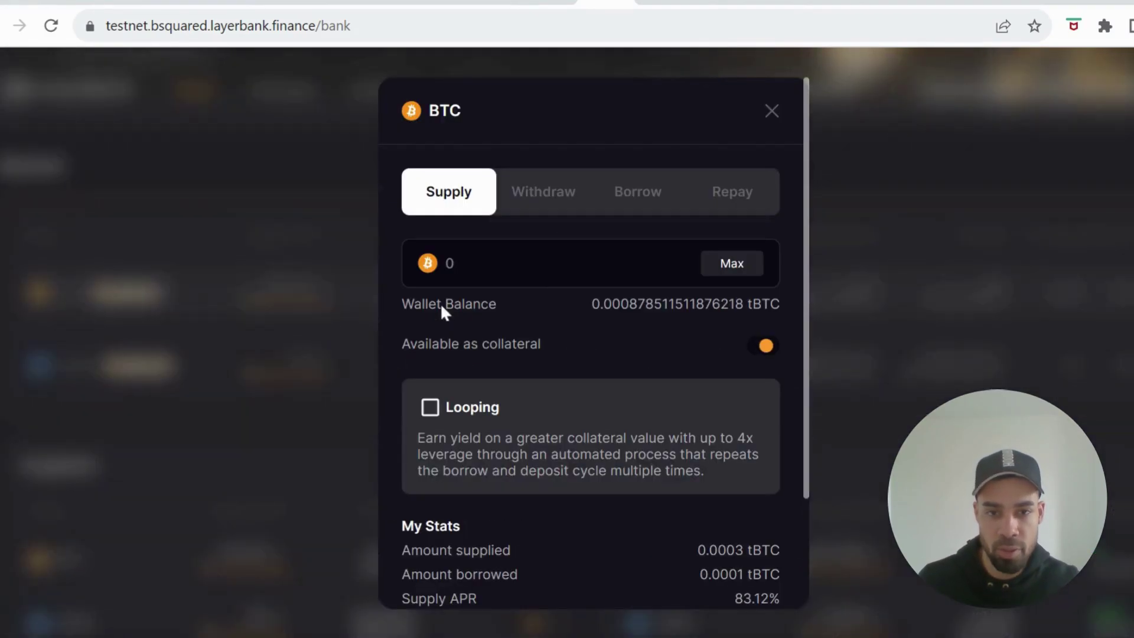
click(639, 204)
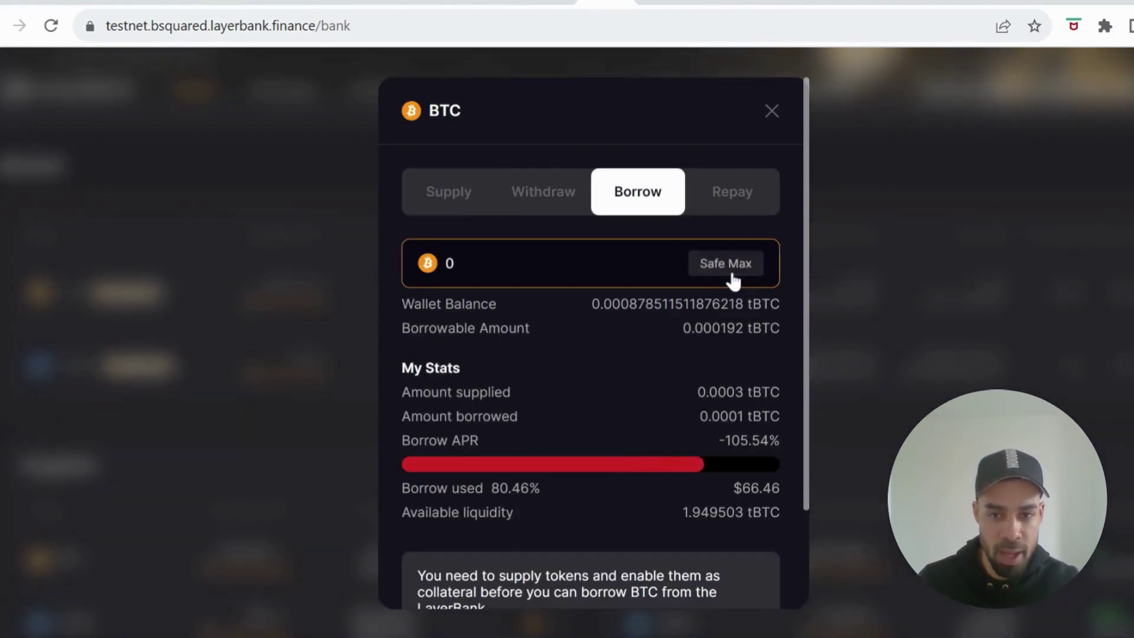
scroll(774, 438, down, 2)
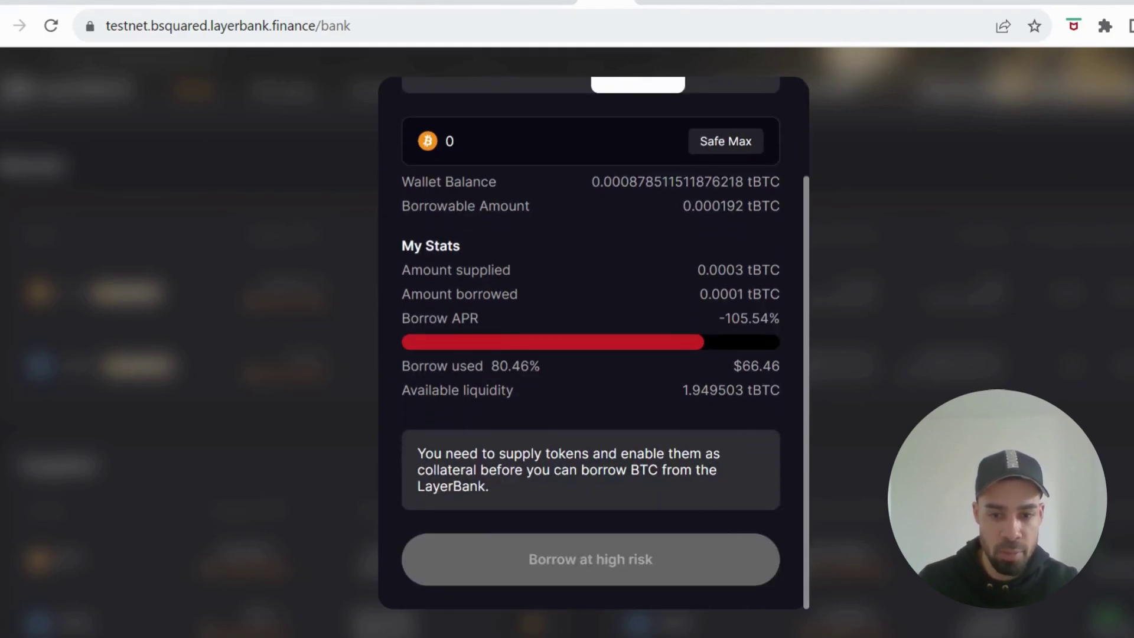
scroll(718, 364, up, 3)
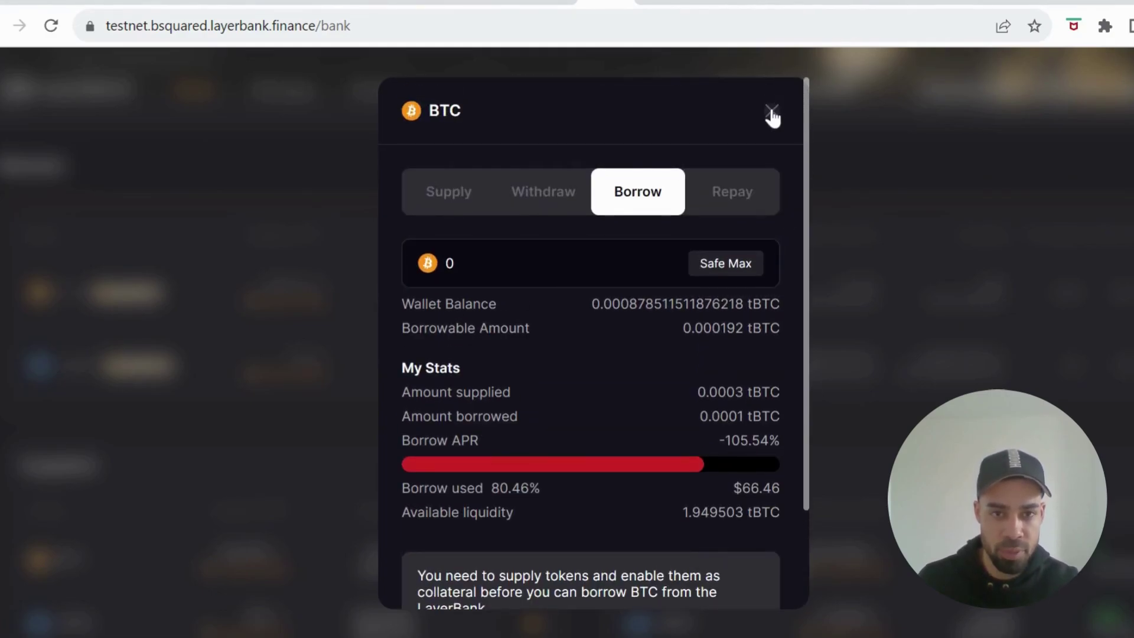
click(770, 110)
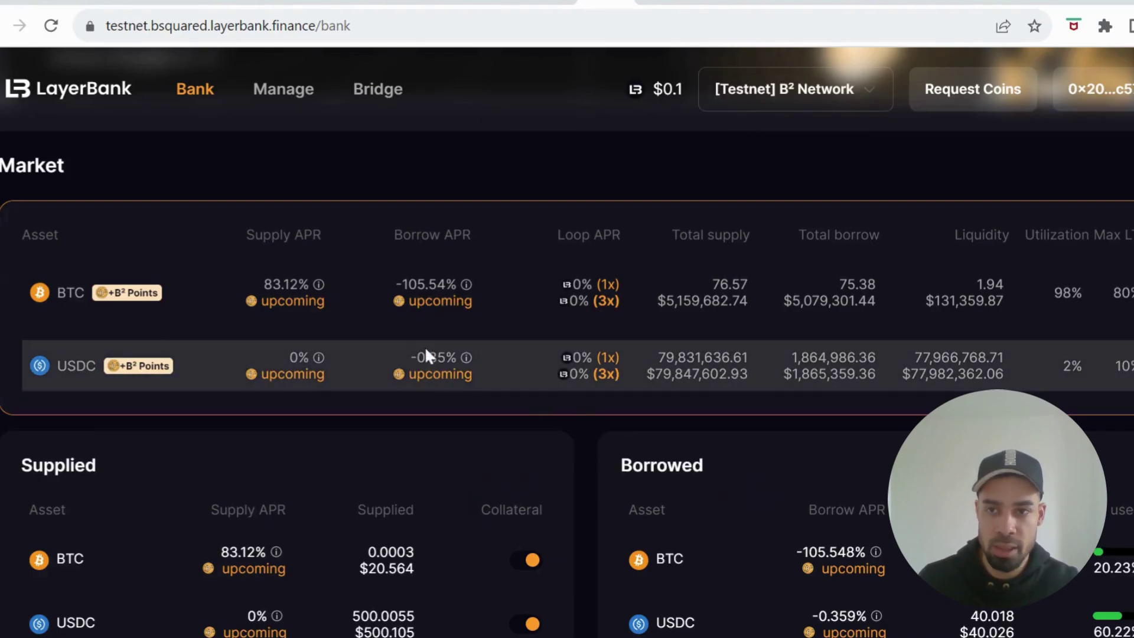
click(167, 3)
- On Owlto, pick B² Testnet from the Testnet networks and reverse the route to B² Testnet → Sepolia
click(649, 259)
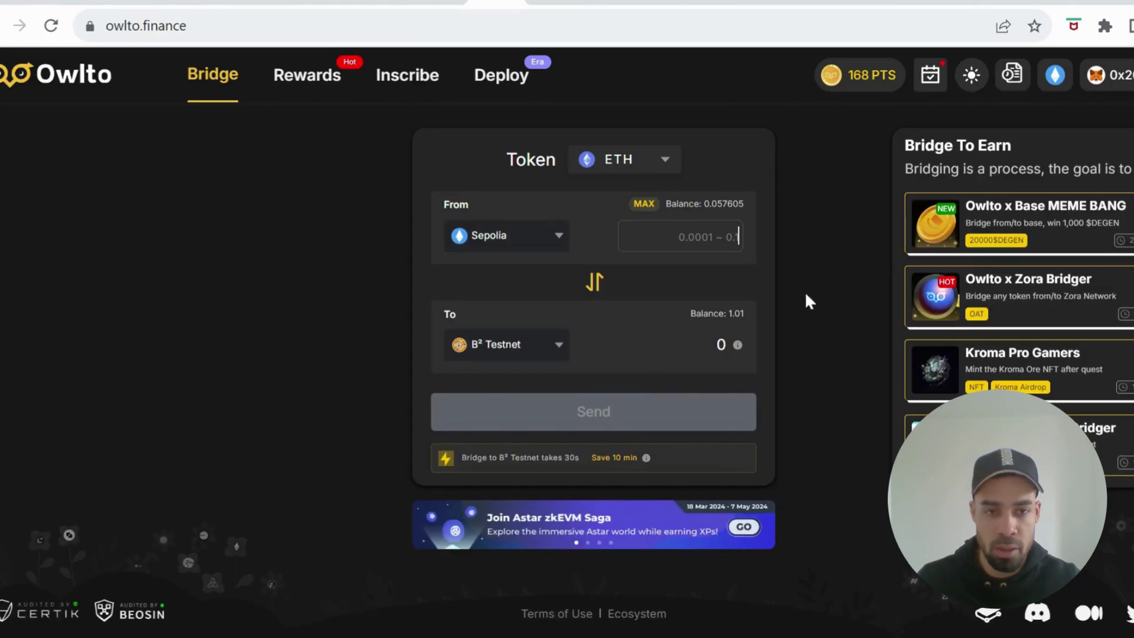
mouse_move(993, 122)
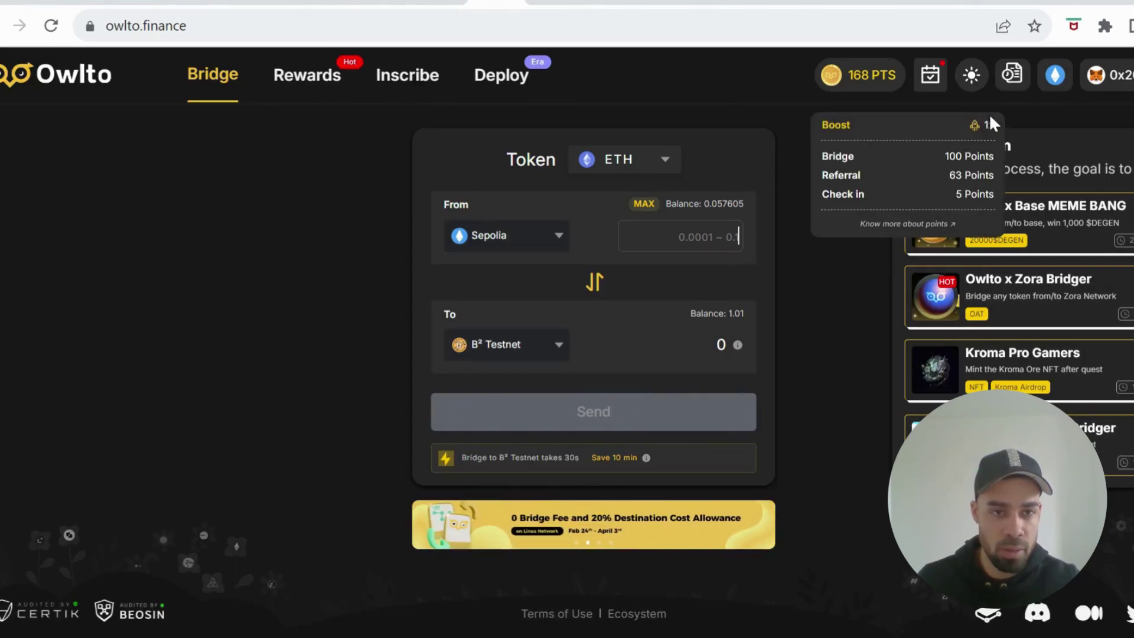
click(1052, 80)
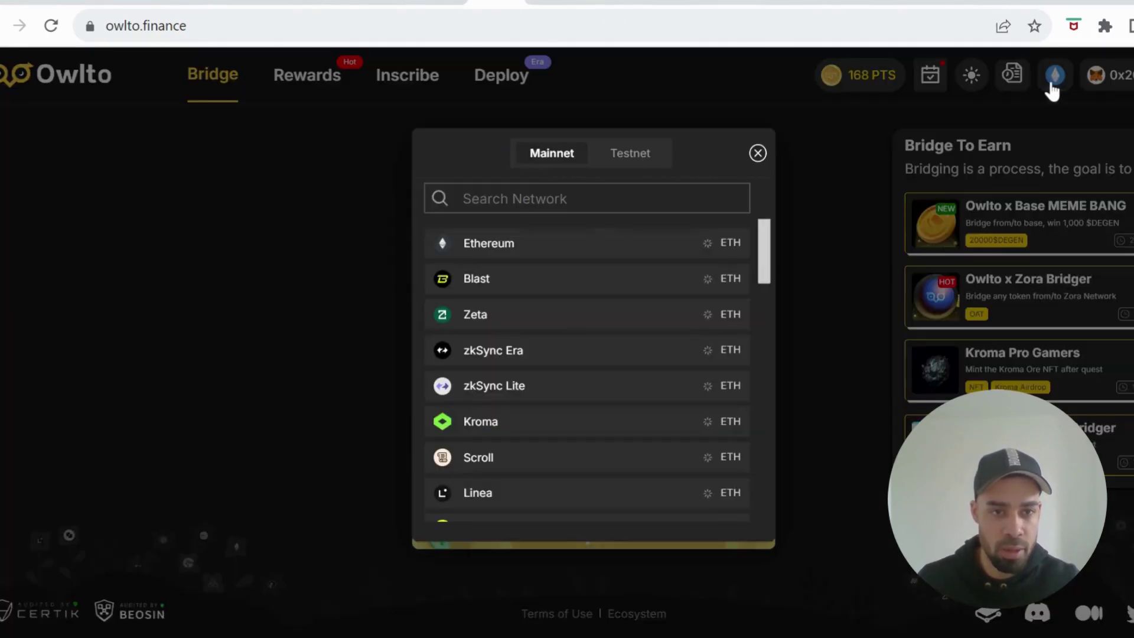
click(630, 156)
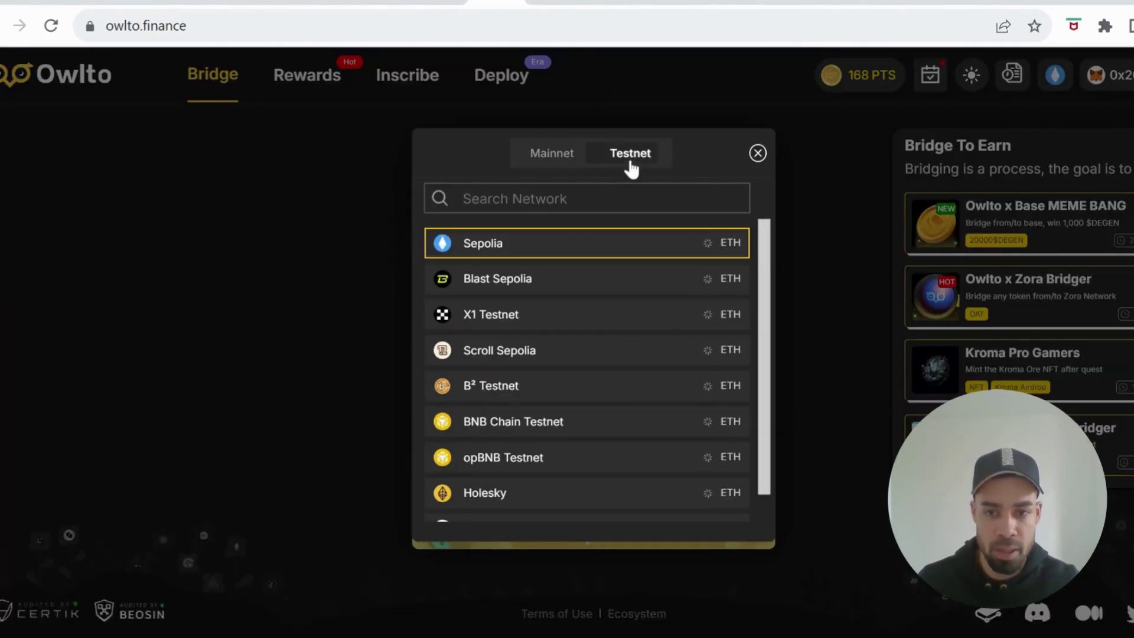
click(586, 387)
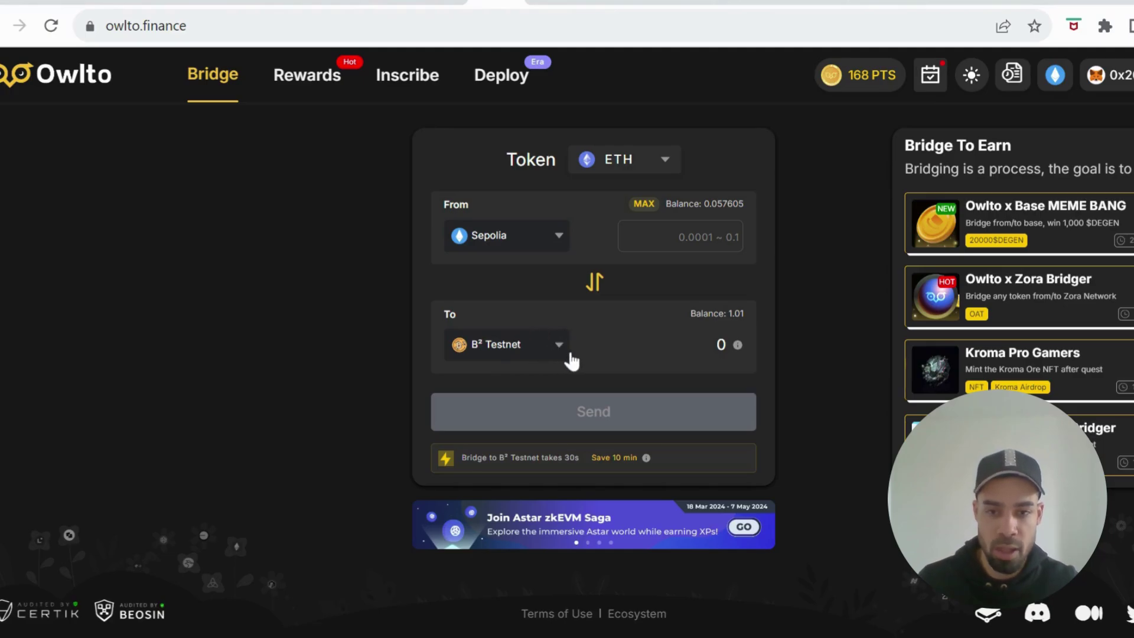
click(595, 285)
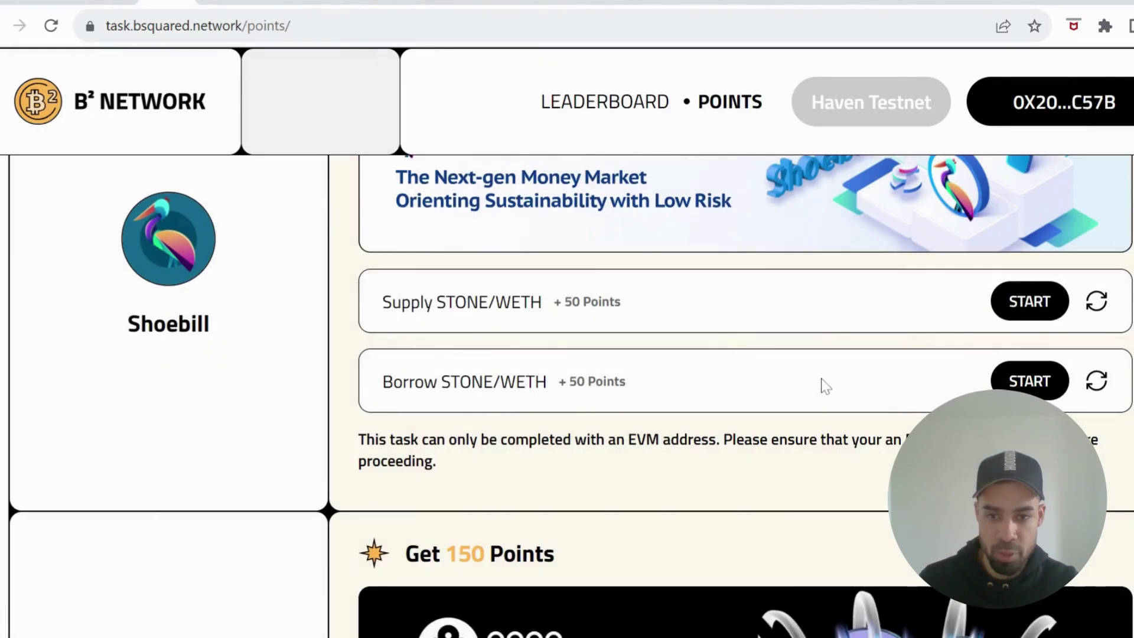
scroll(824, 385, up, 2)
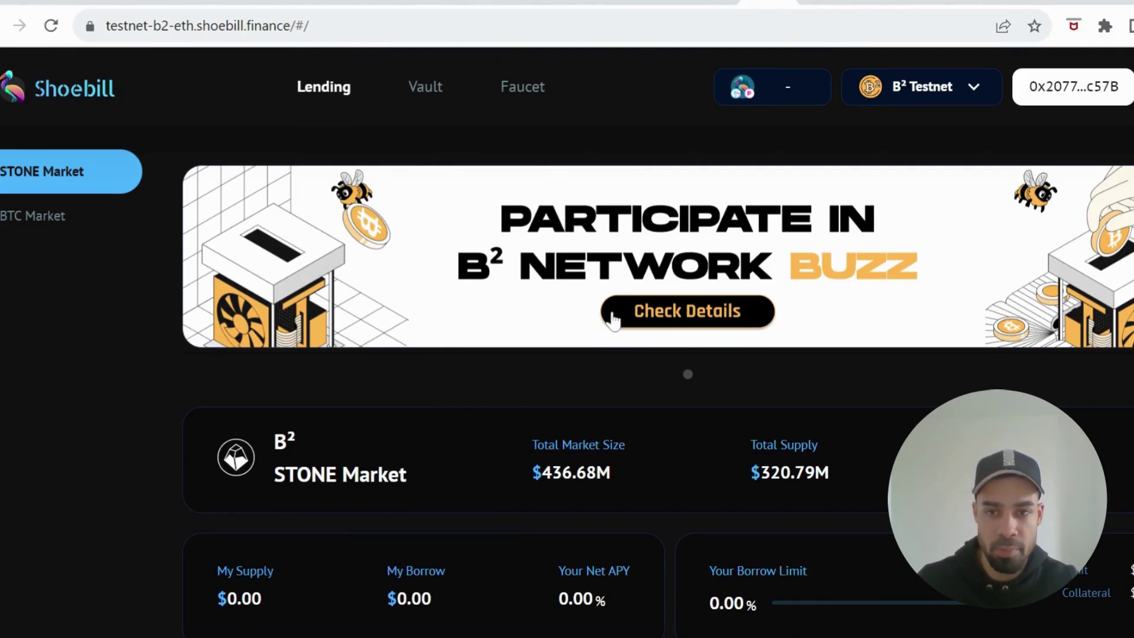
click(530, 93)
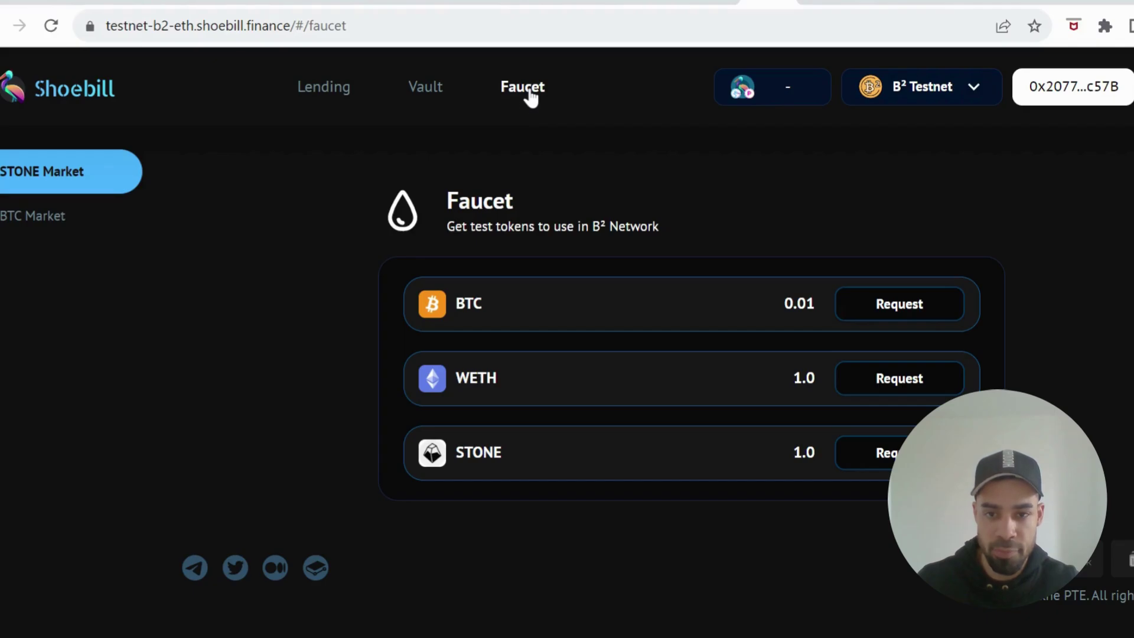
click(327, 94)
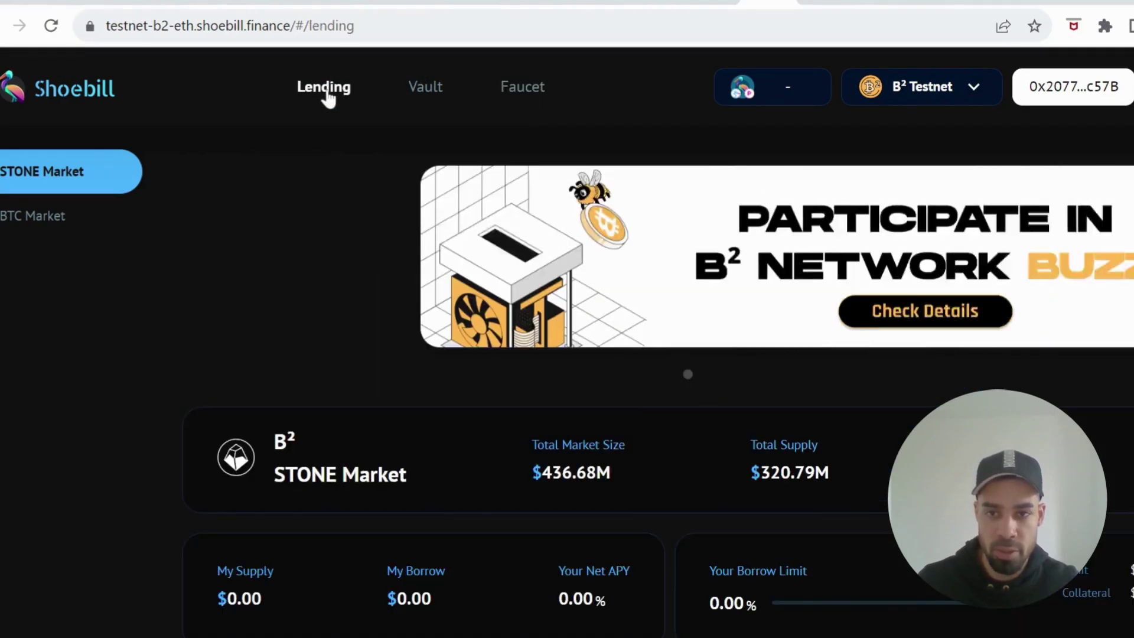
scroll(618, 297, down, 10)
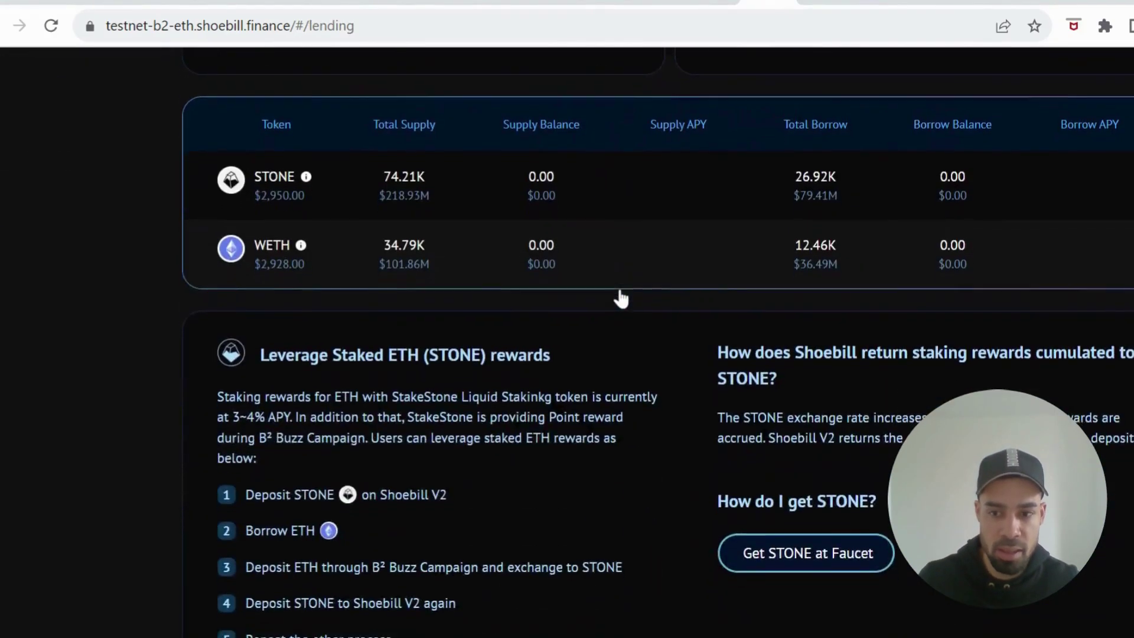
scroll(486, 283, up, 2)
scroll(486, 284, up, 8)
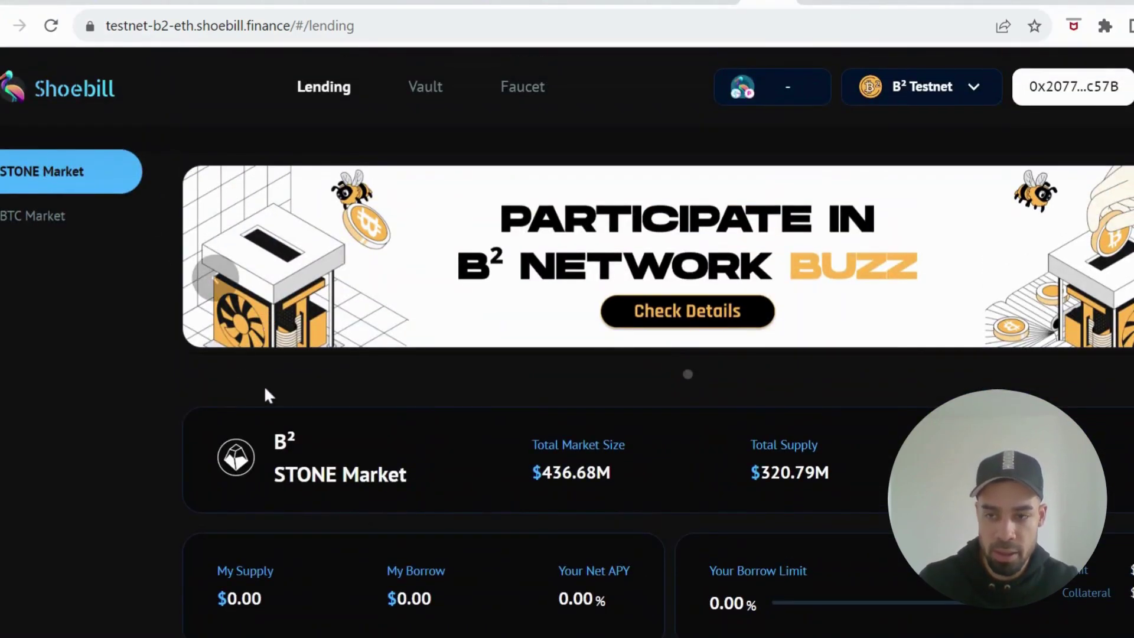
scroll(266, 392, down, 8)
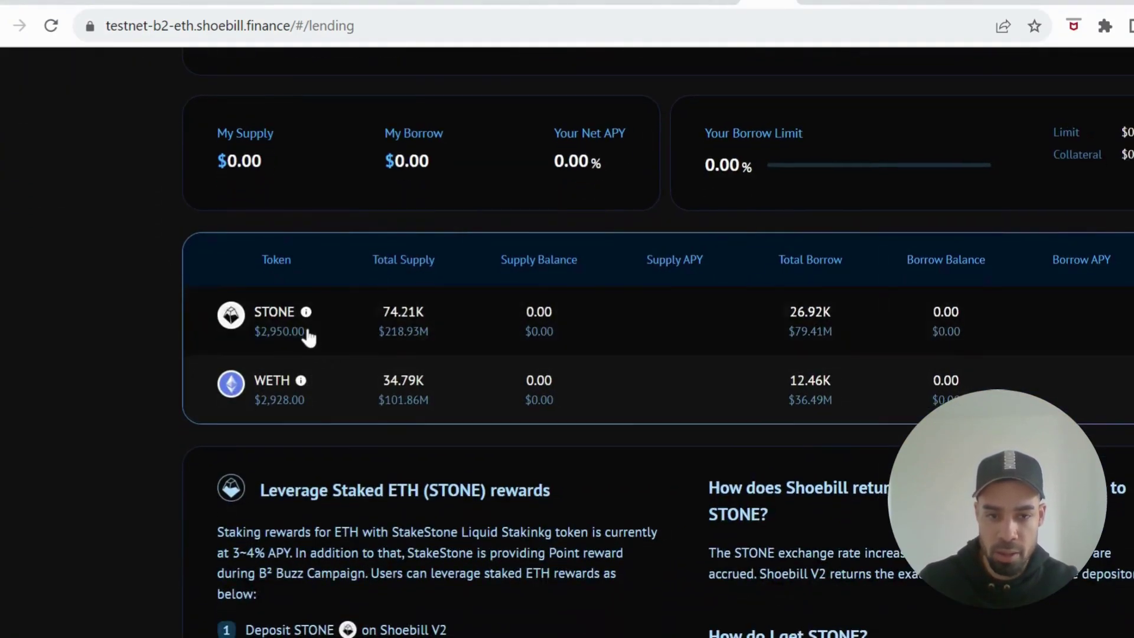
click(308, 337)
click(700, 292)
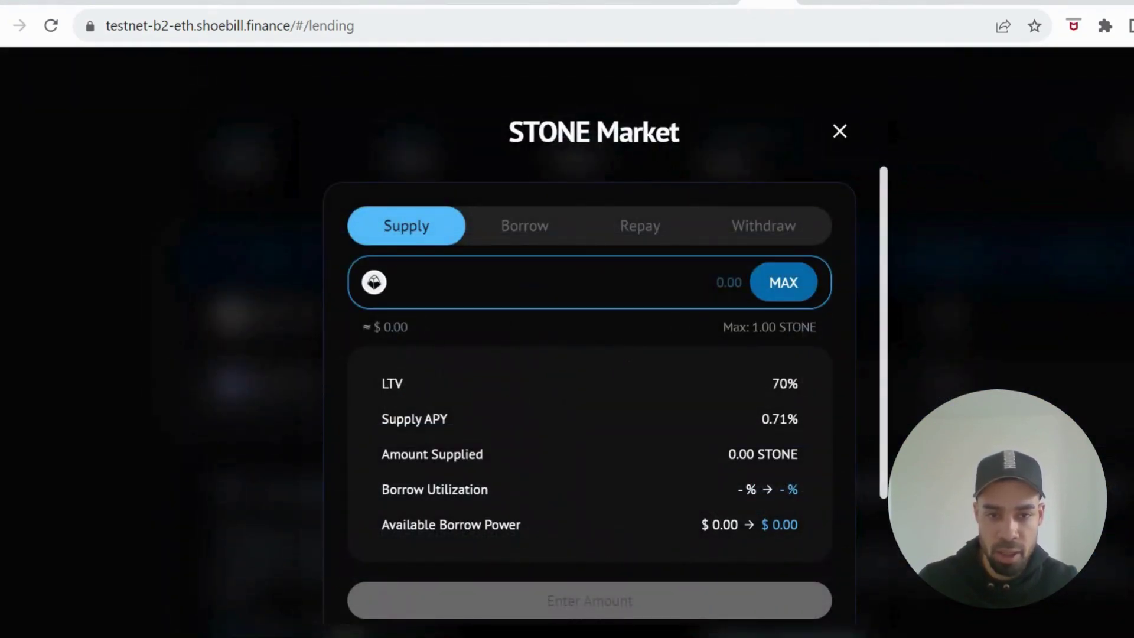
click(838, 133)
click(443, 423)
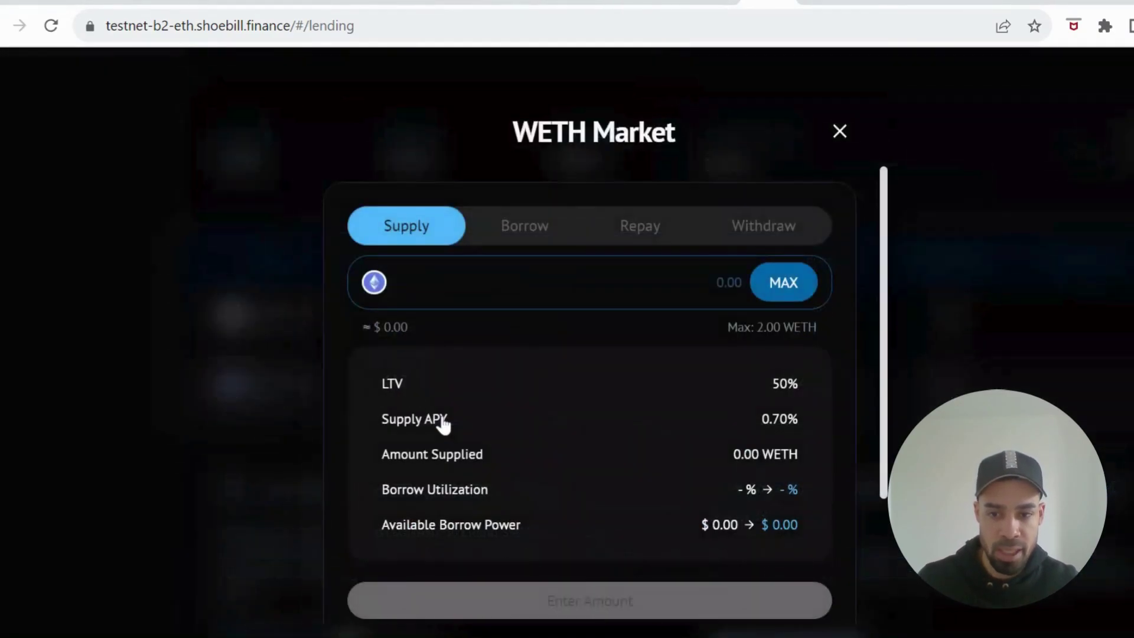
click(840, 130)
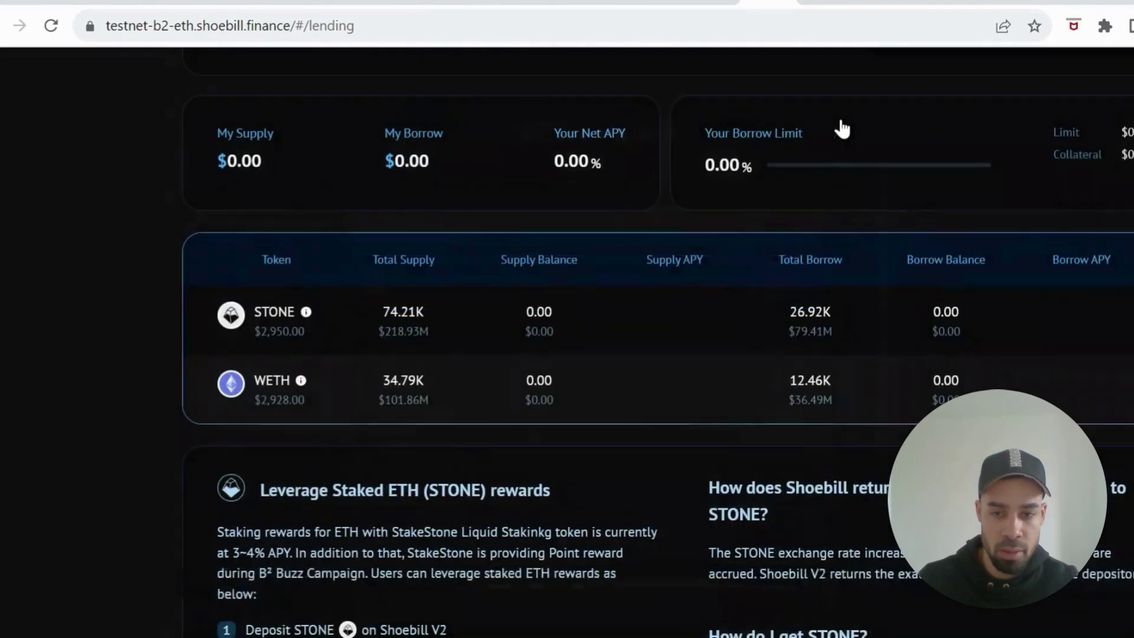
click(472, 344)
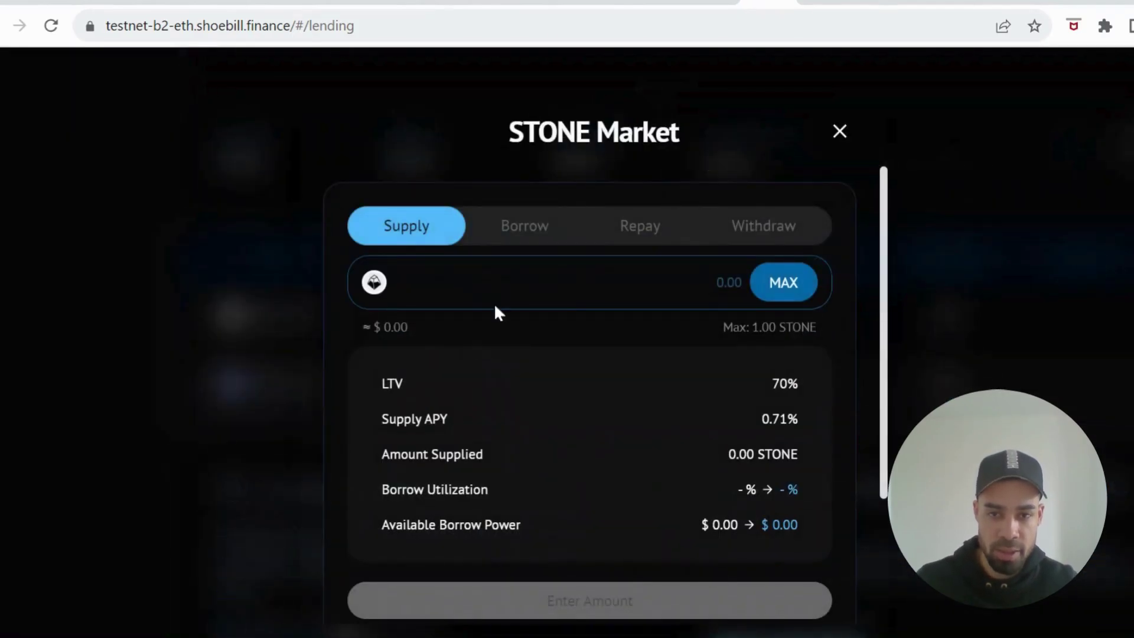
click(532, 230)
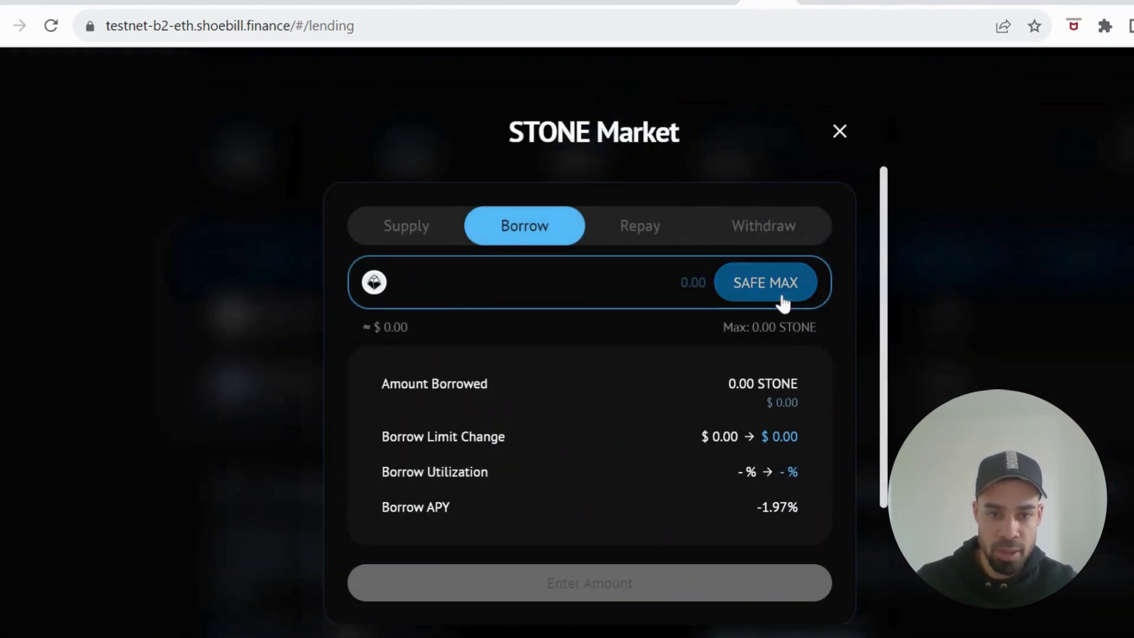
click(840, 129)
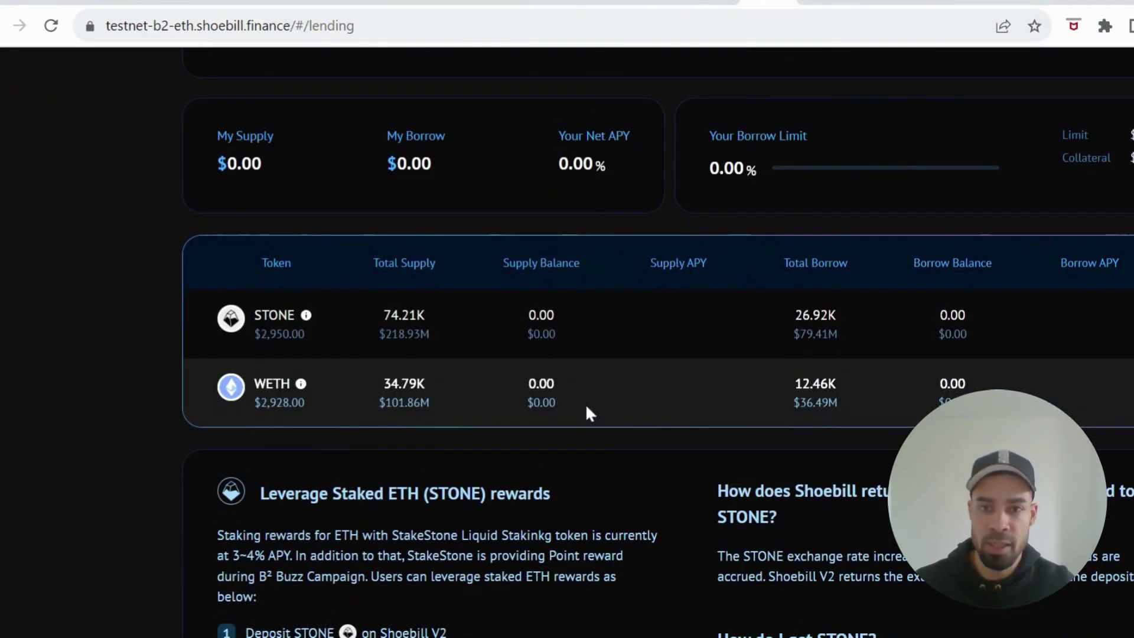
scroll(586, 403, up, 7)
key(ctrl+shift+Tab)
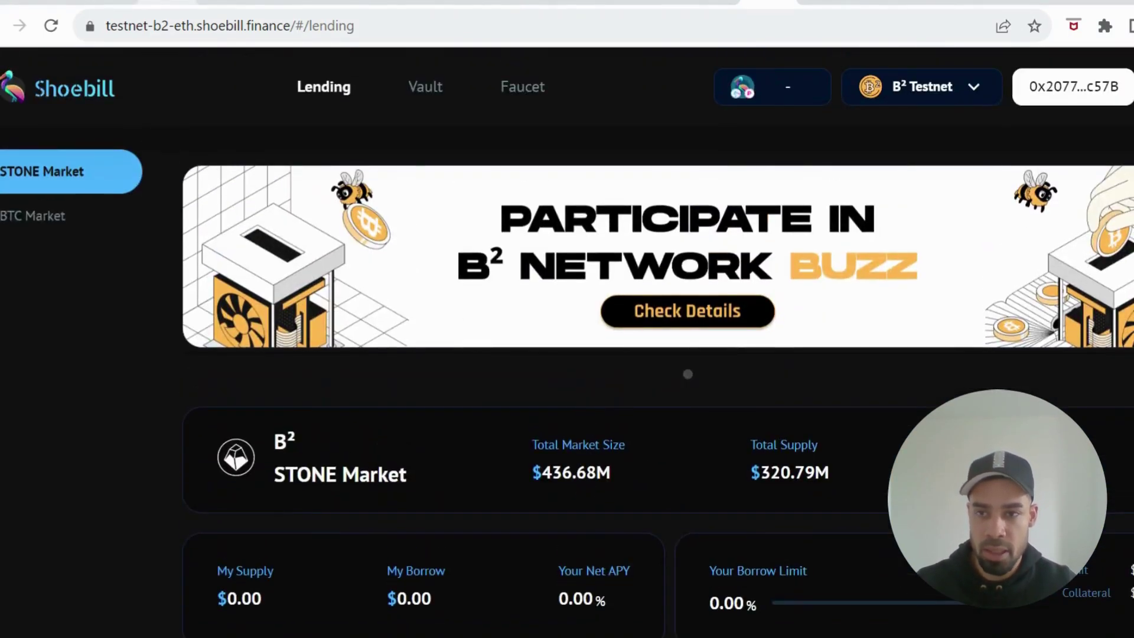
- Go from the points page via the treasure hunt tab to the oooo testnet bridge
scroll(715, 467, up, 5)
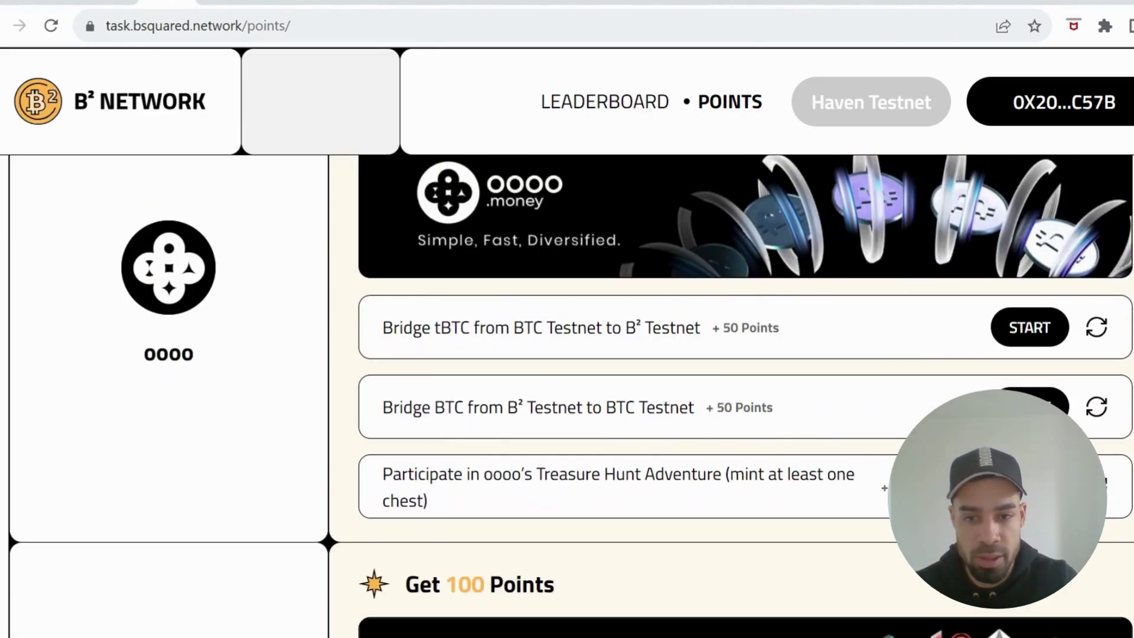
key(ctrl+Tab)
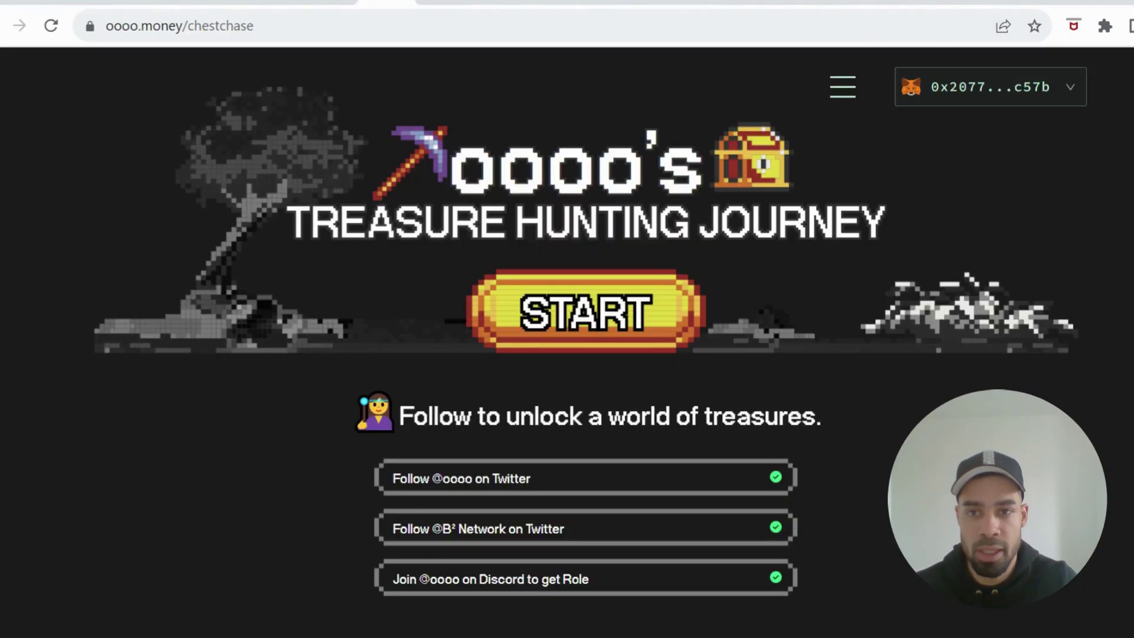
key(ctrl+shift+Tab)
key(ctrl+shift+Tab)
key(ctrl+shift+Tab)
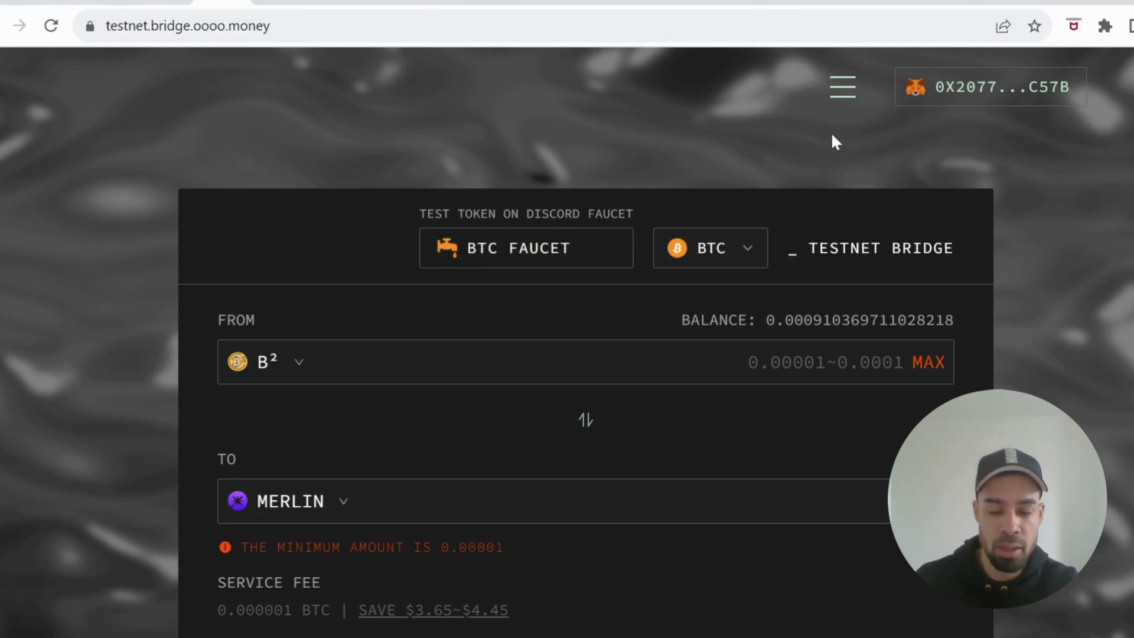
- Set the oooo bridge source network to Bitcoin and dismiss the wallet prompt
scroll(719, 334, down, 2)
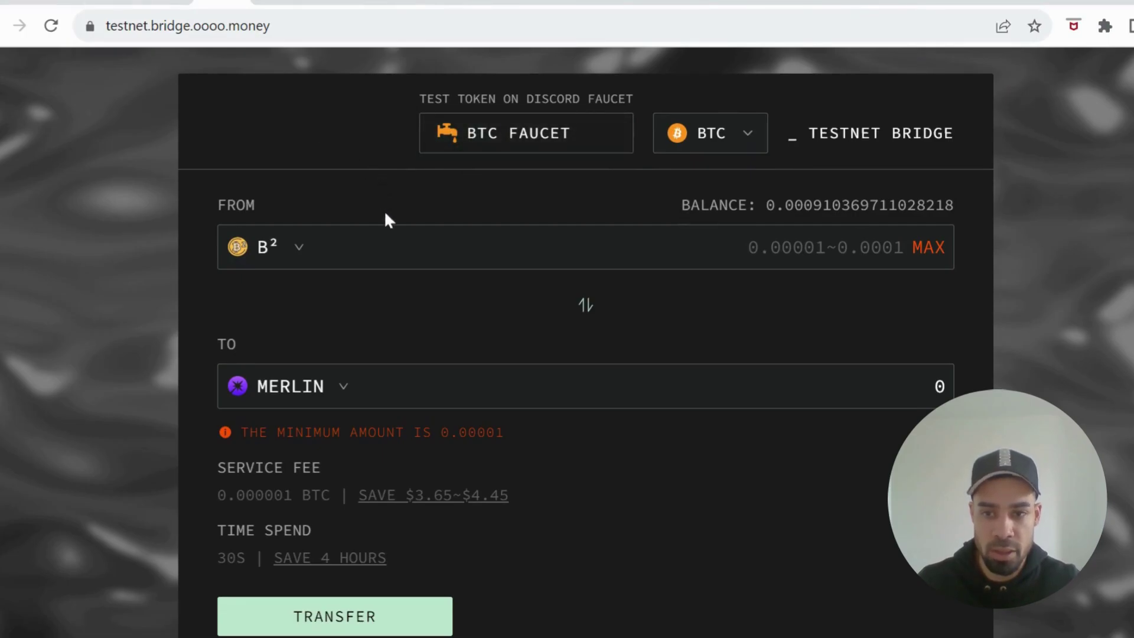
click(305, 244)
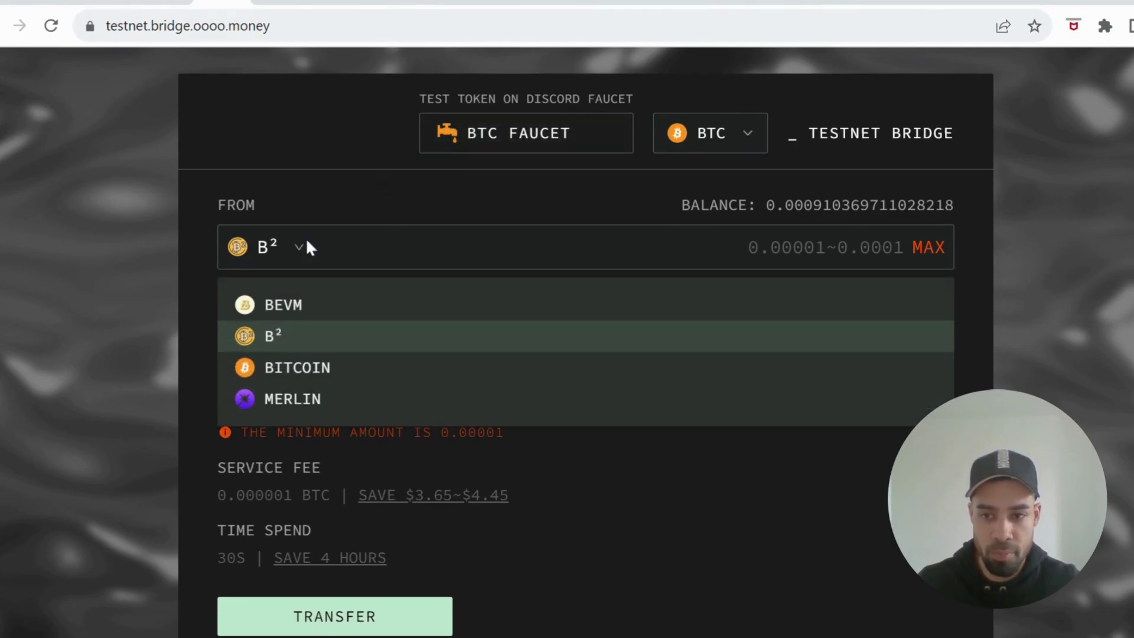
click(331, 367)
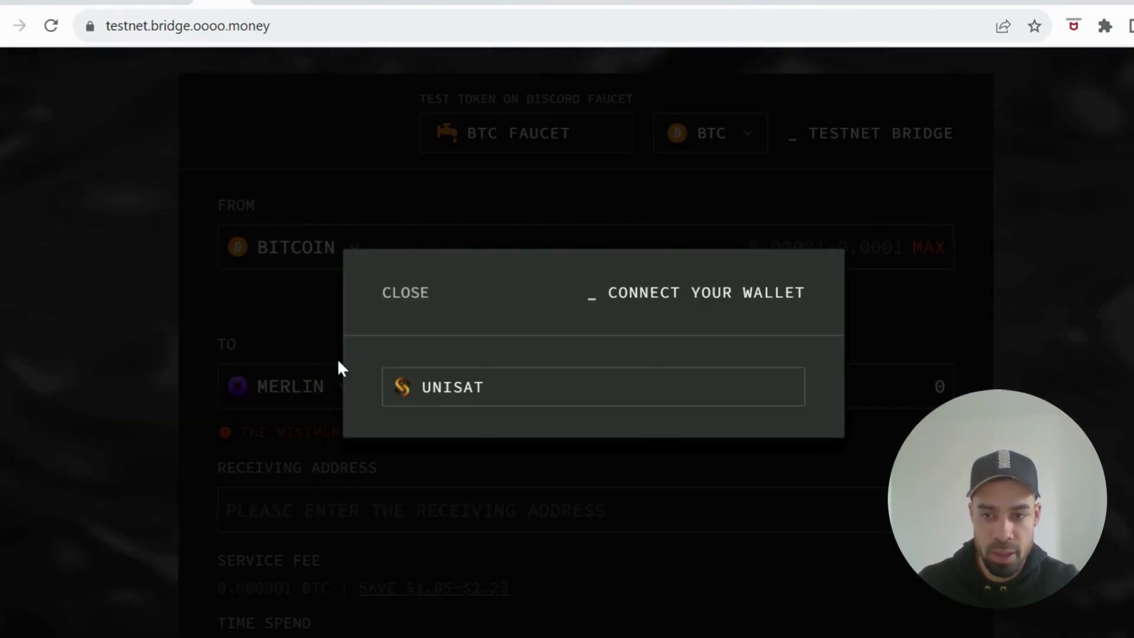
click(473, 389)
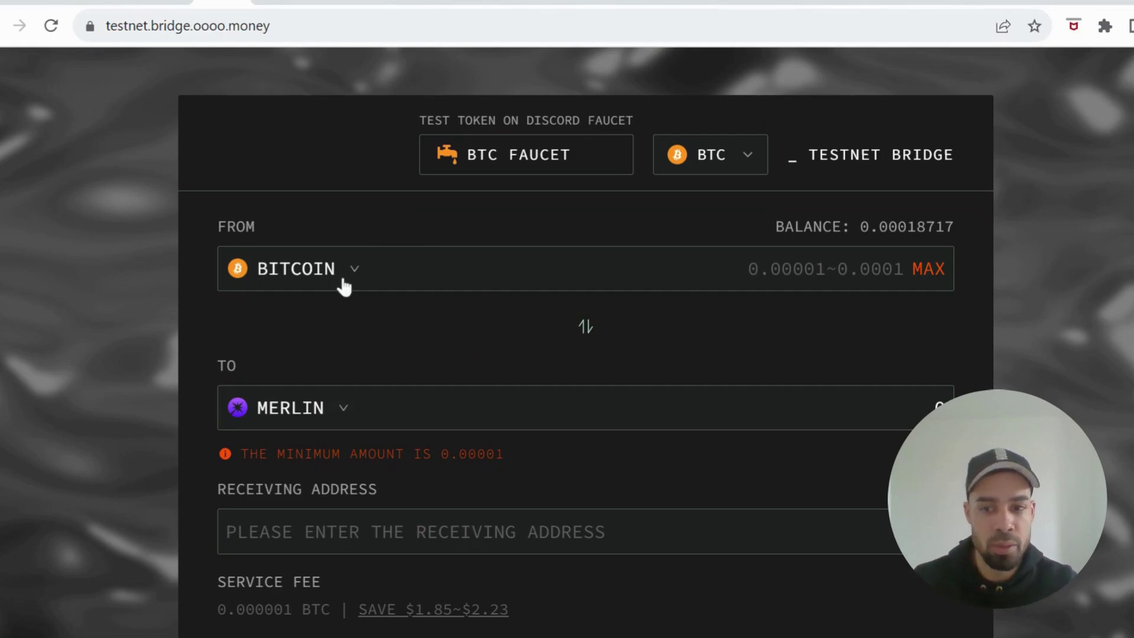
- Set the destination to B², reverse to B² → Bitcoin, and connect MetaMask
click(342, 410)
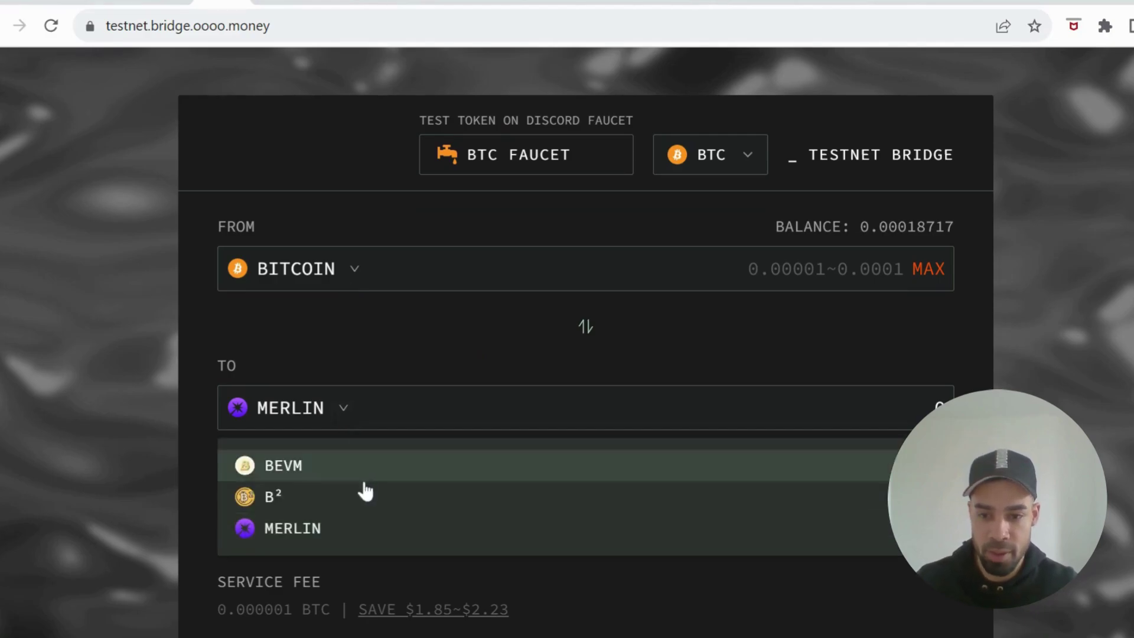
click(362, 496)
scroll(502, 477, down, 2)
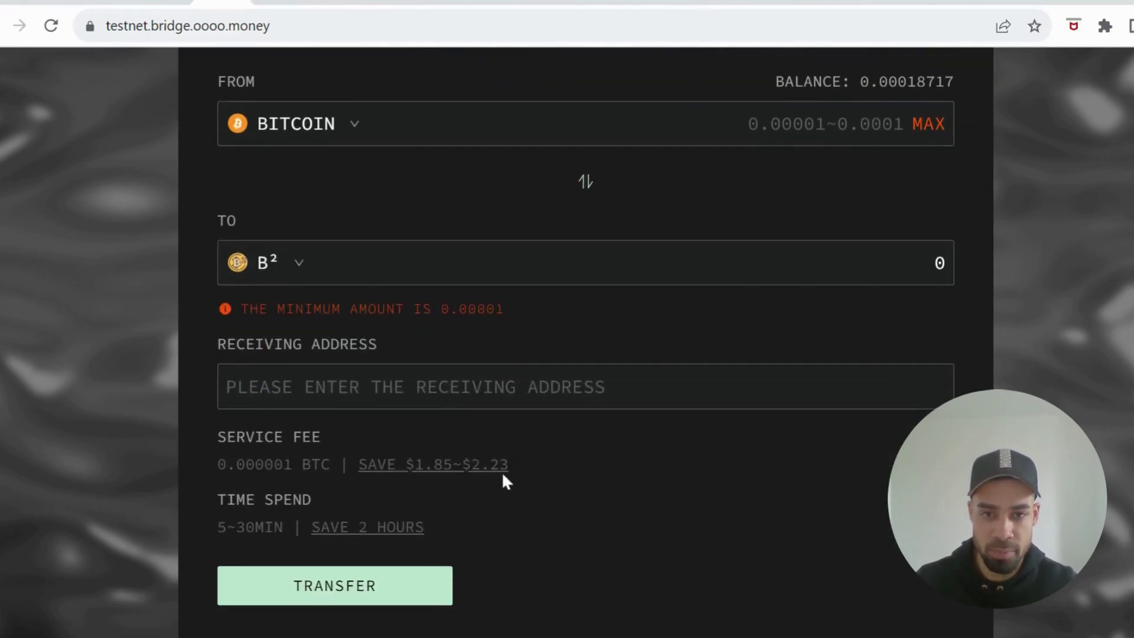
scroll(502, 472, up, 2)
click(585, 358)
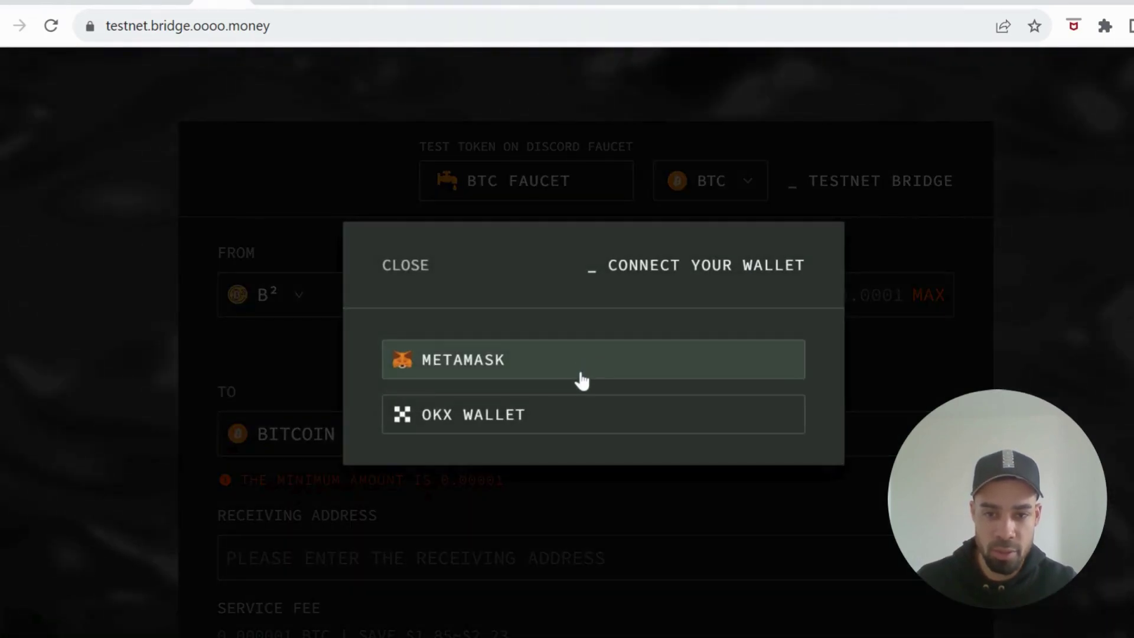
click(582, 381)
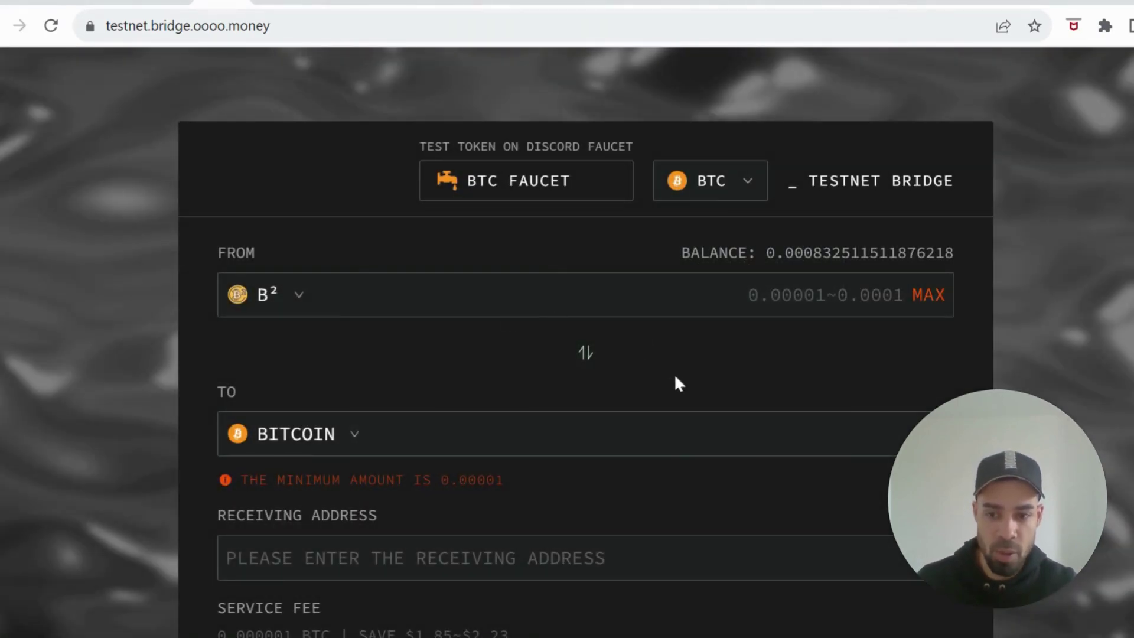
- Check the points task list, then browse the oooo Treasure Hunting Journey page
click(165, 3)
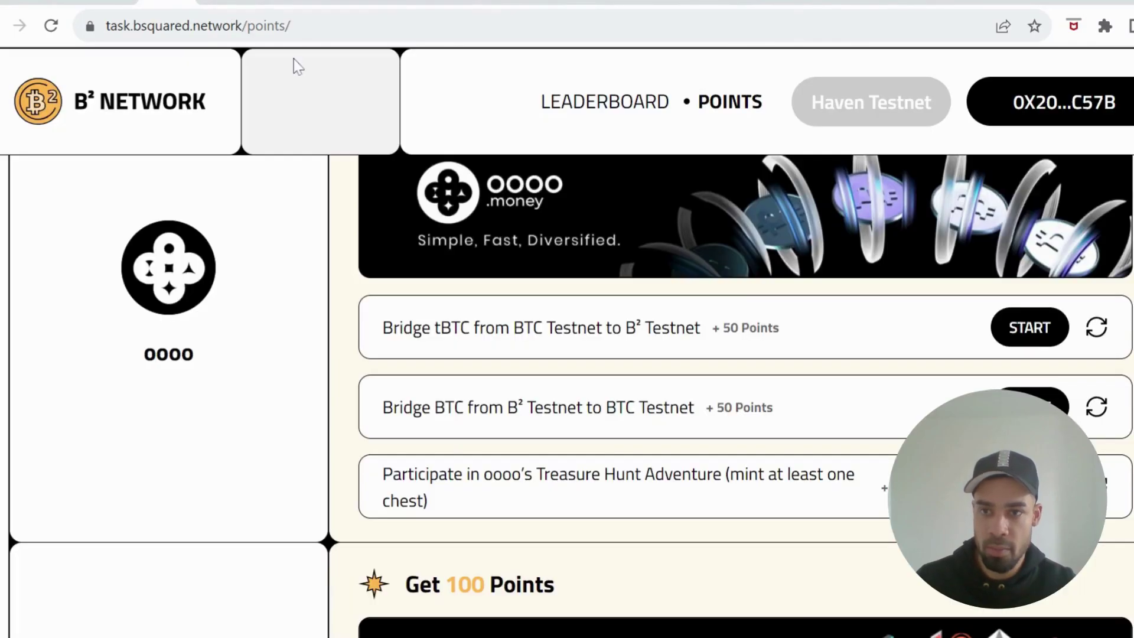
scroll(301, 83, down, 1)
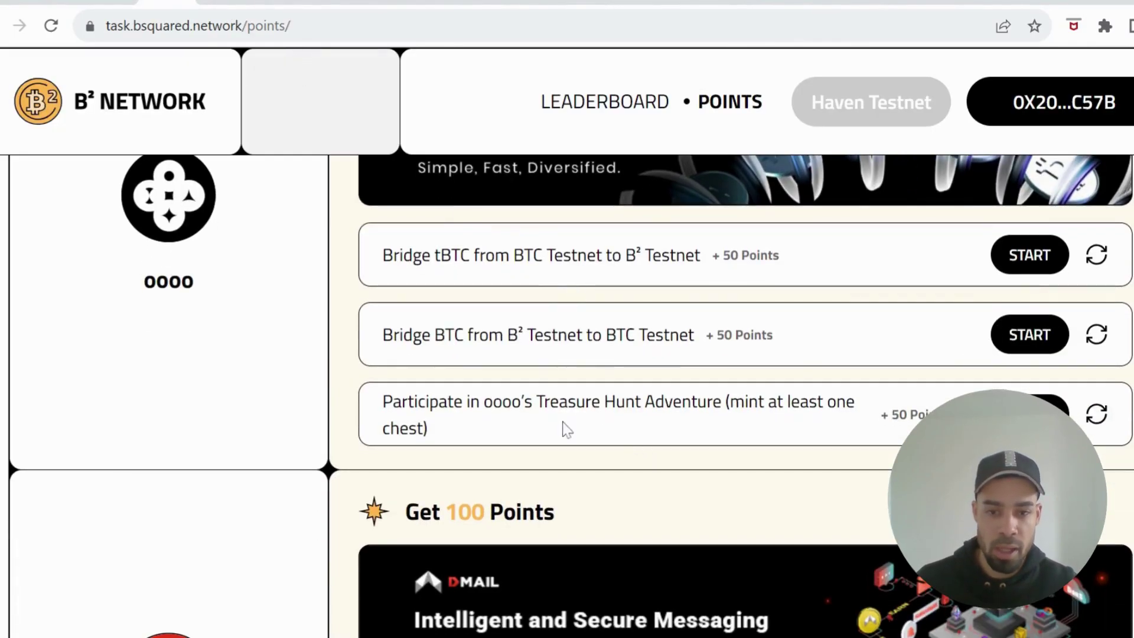
click(385, 3)
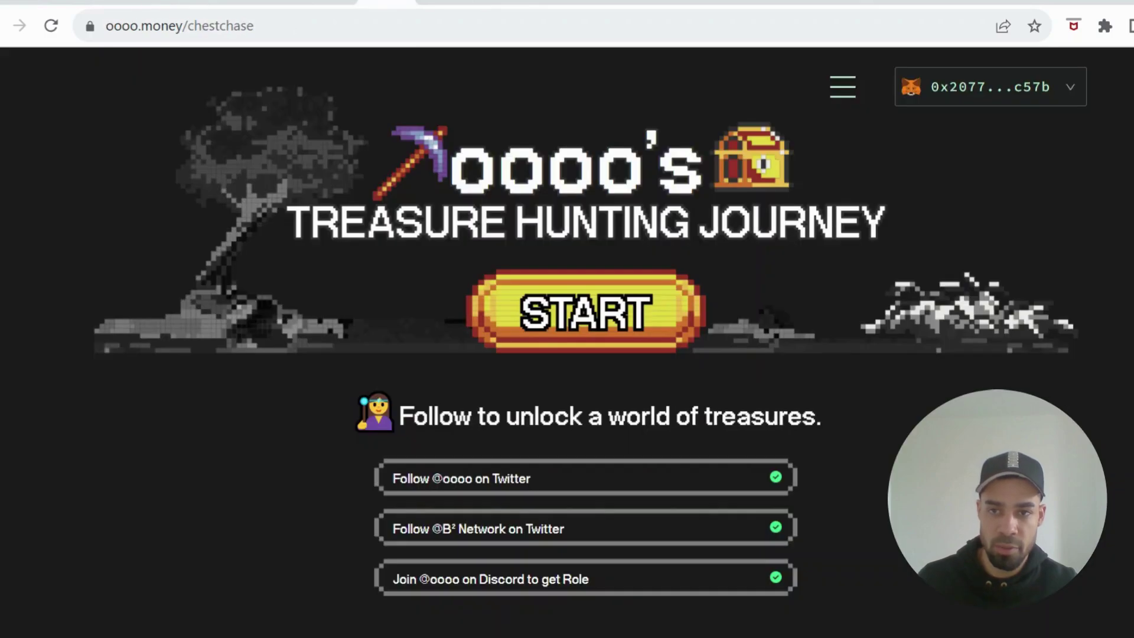
scroll(637, 383, down, 1)
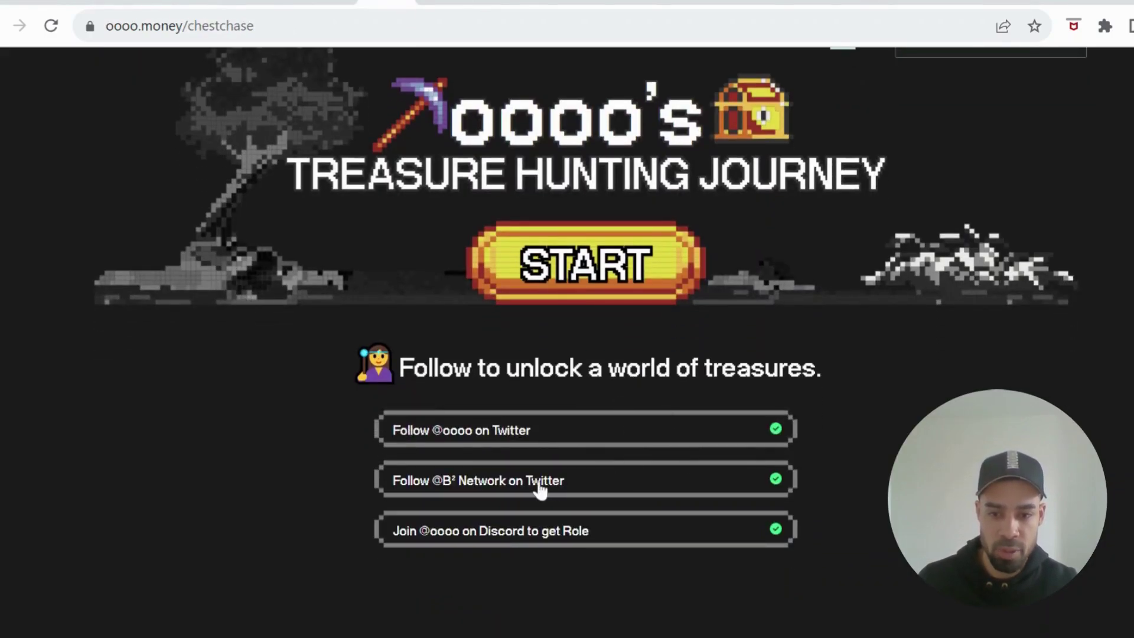
scroll(585, 461, up, 1)
scroll(587, 468, down, 1)
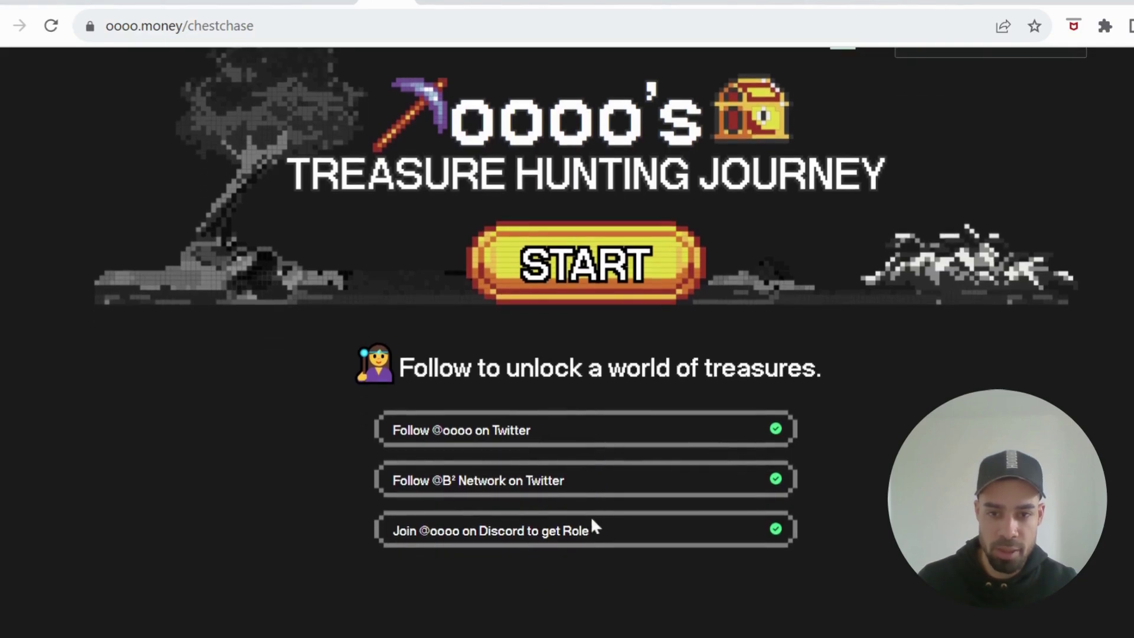
scroll(548, 501, up, 1)
- Start the treasure hunt game, dismiss its intro, and return to the points page
click(572, 319)
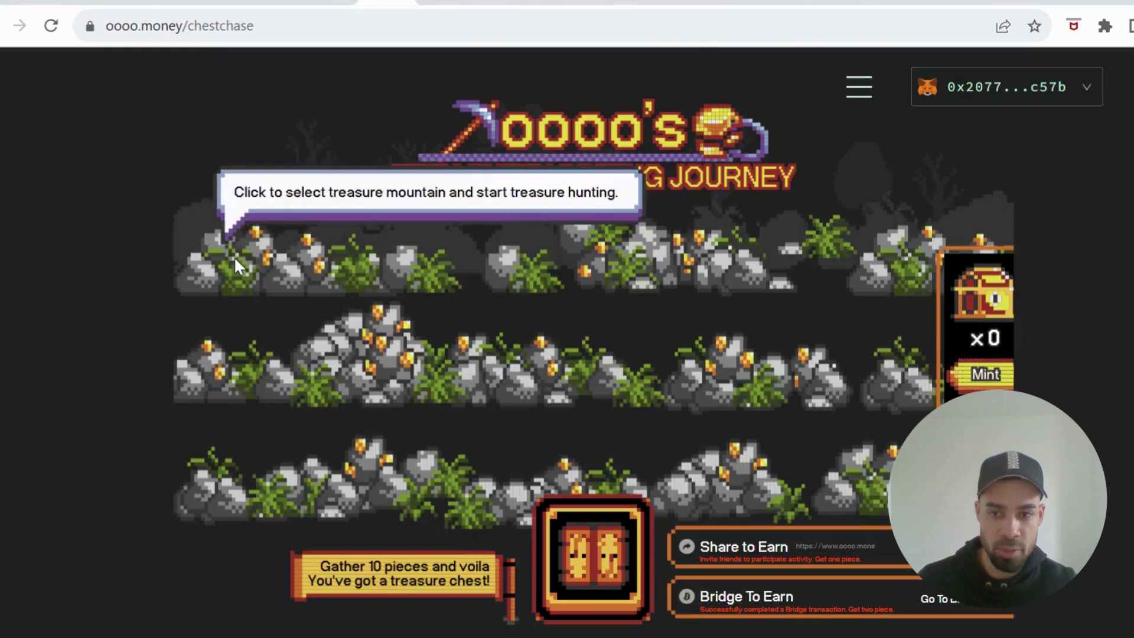
click(234, 256)
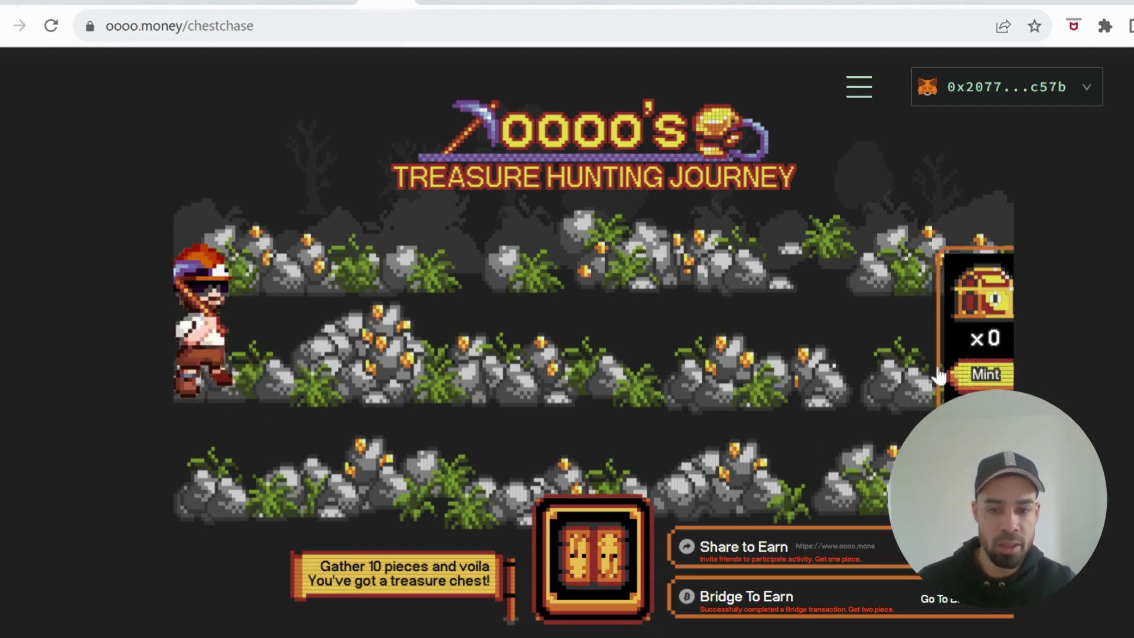
key(ctrl+Tab)
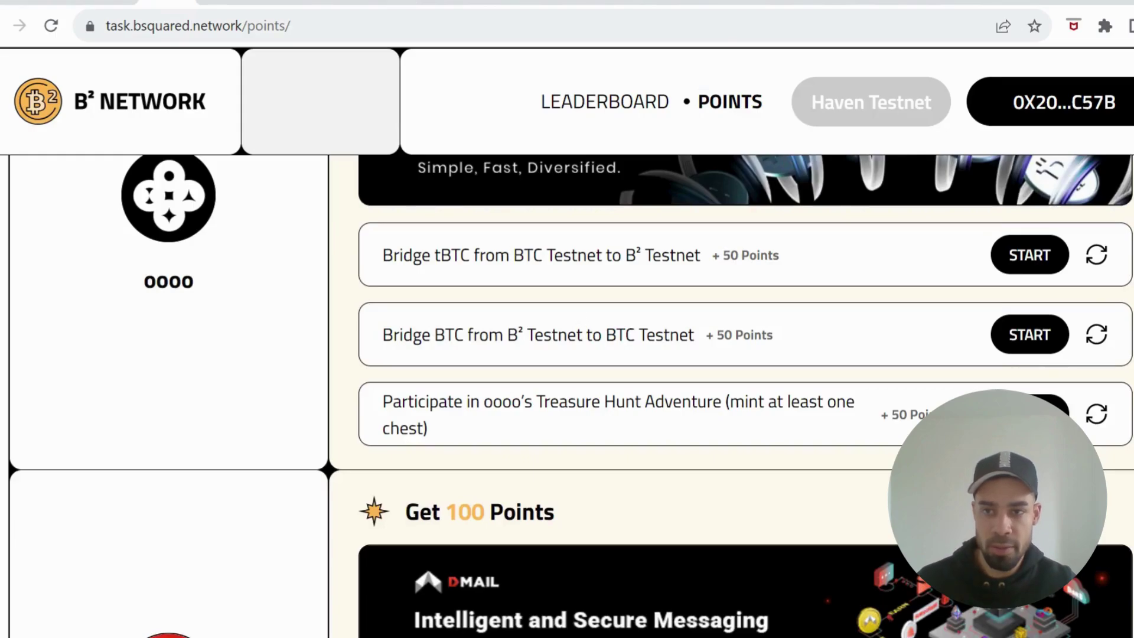
- In Dmail, check the owned NFT domains and open the domain presale page
scroll(567, 396, down, 5)
scroll(744, 396, down, 3)
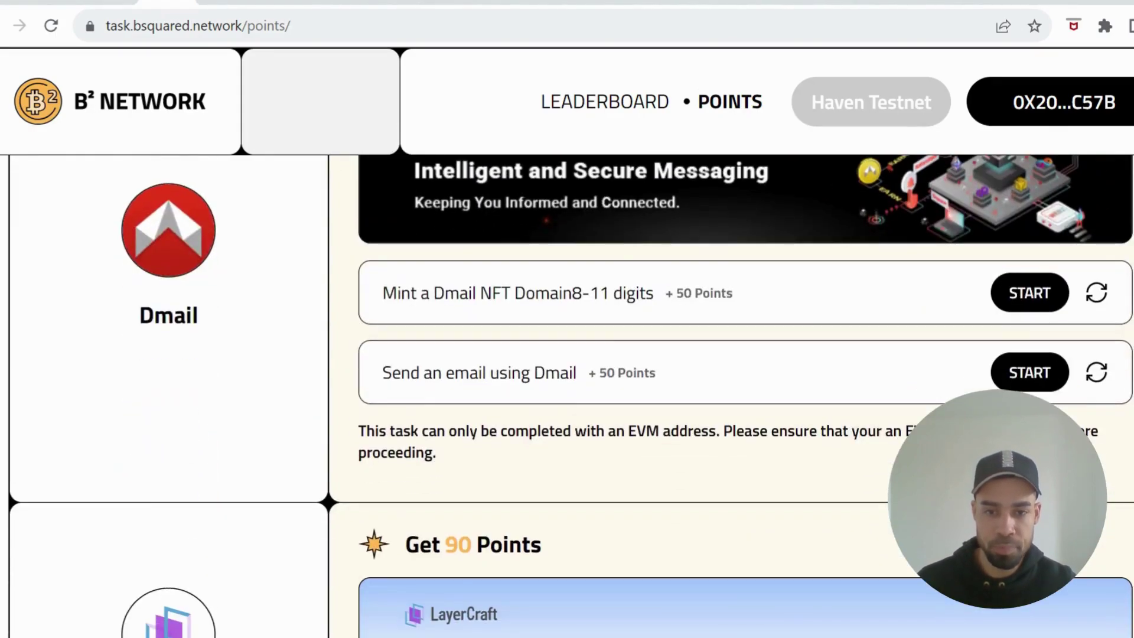
scroll(582, 307, up, 1)
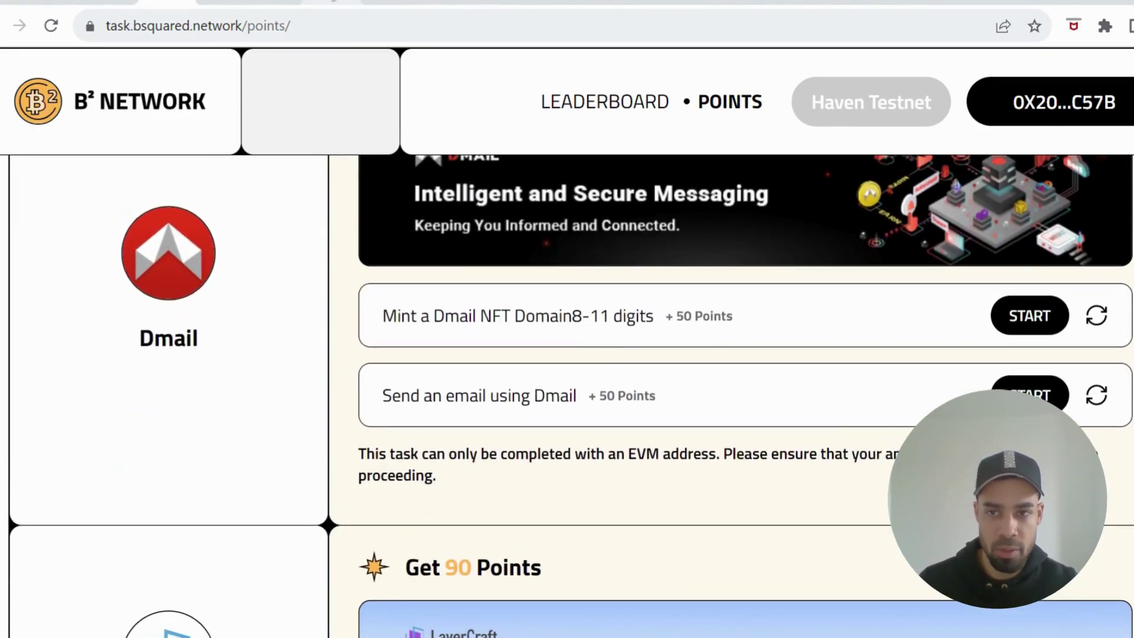
key(ctrl+Tab)
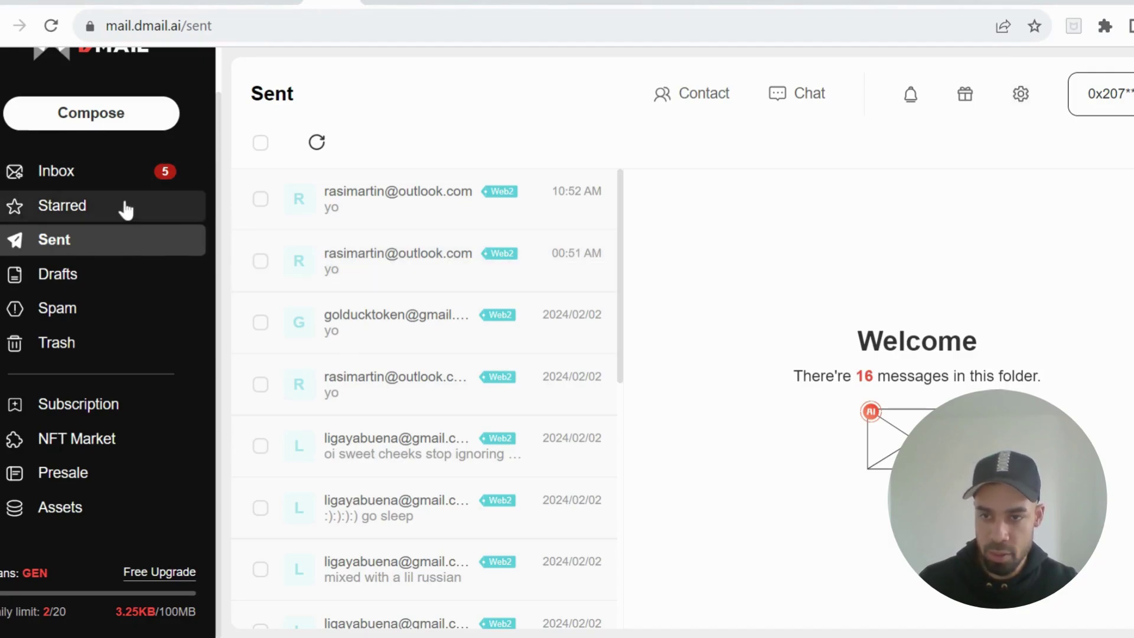
click(146, 452)
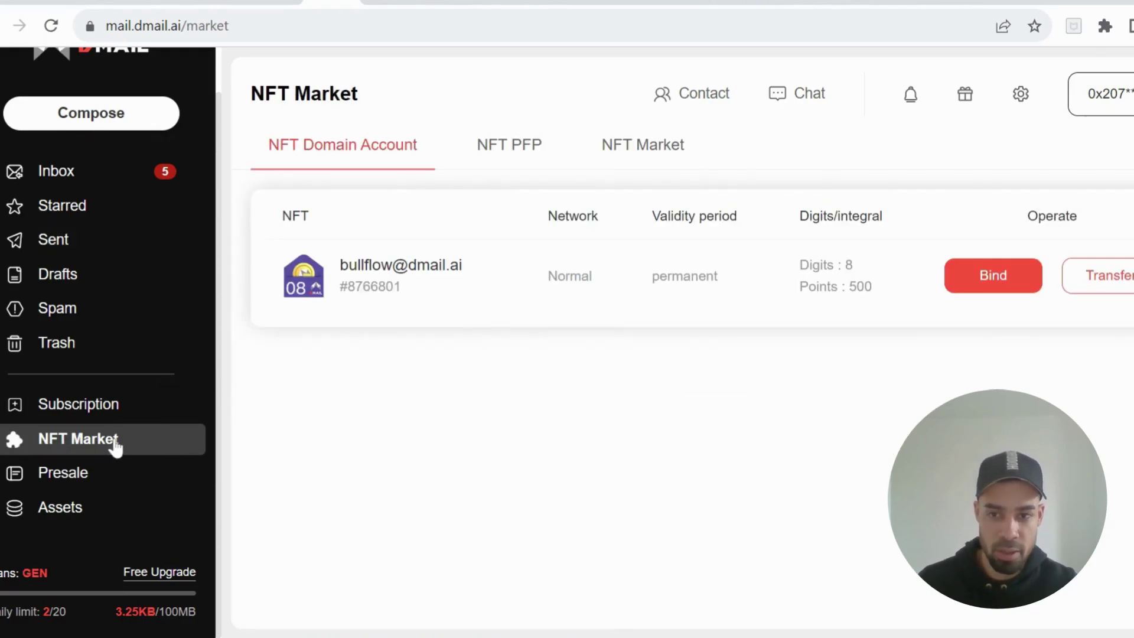
click(104, 481)
- Run a domain availability search, then start composing a new email
scroll(547, 501, down, 2)
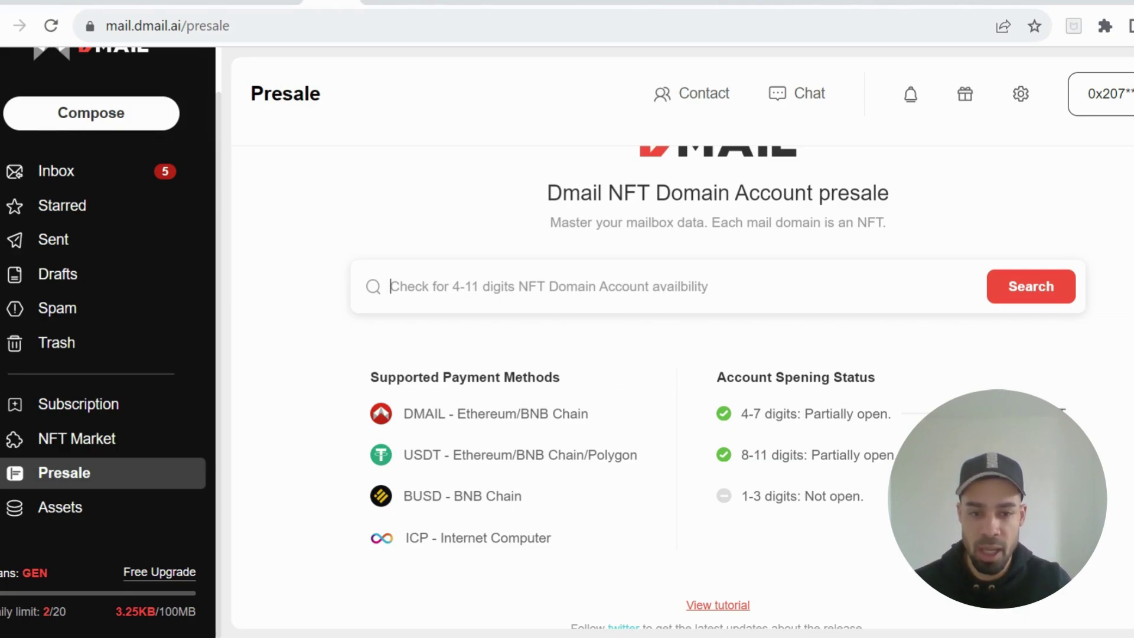
click(384, 301)
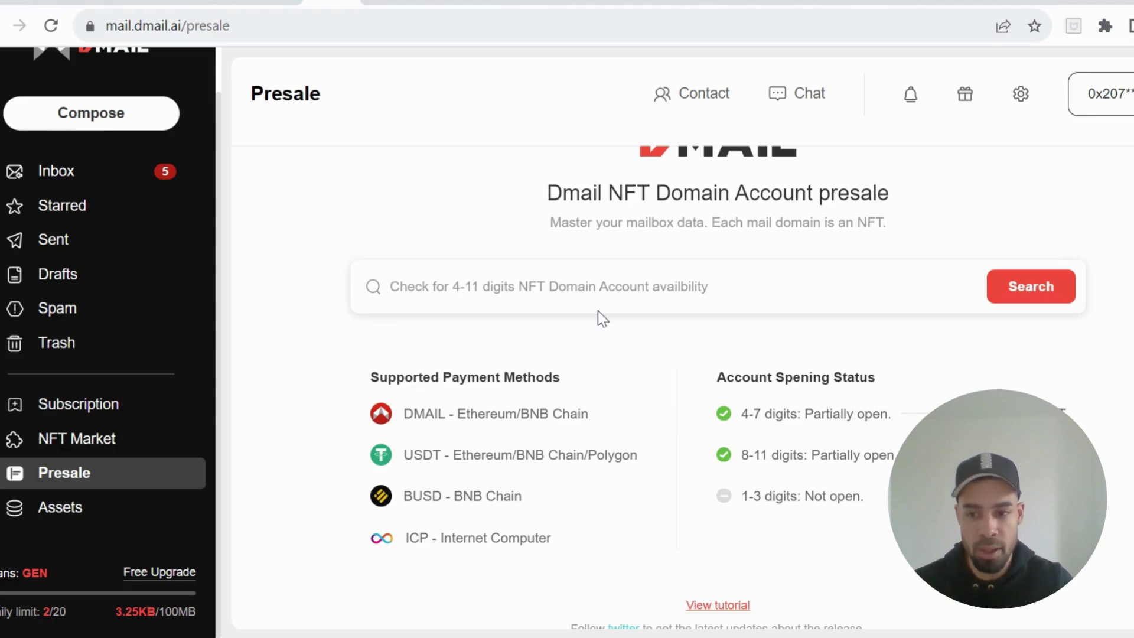
scroll(598, 310, up, 1)
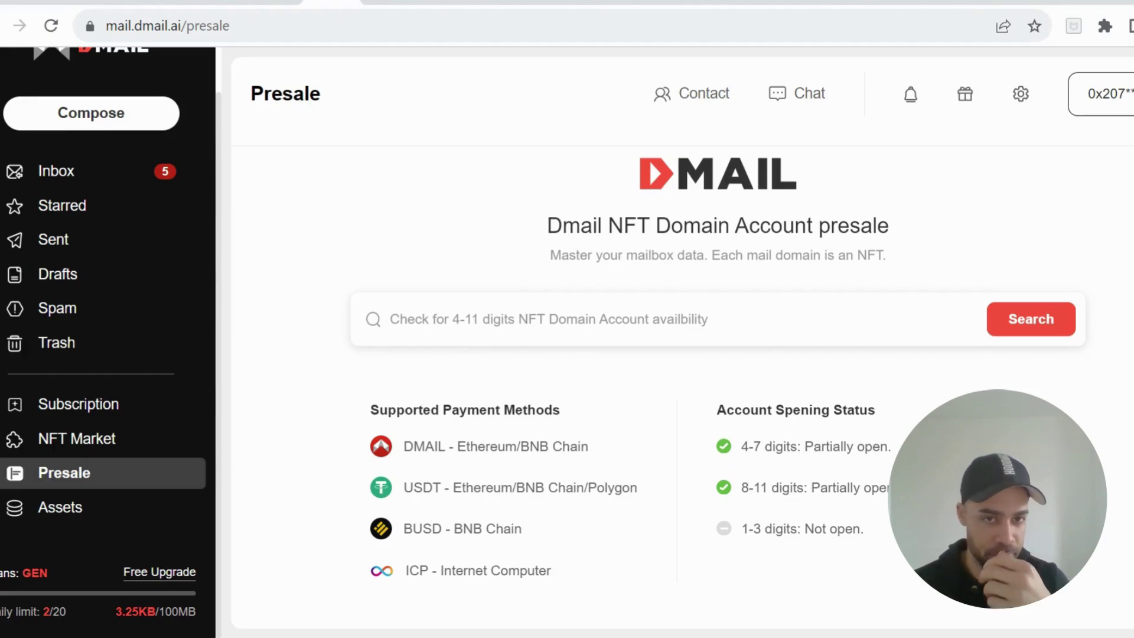
click(103, 132)
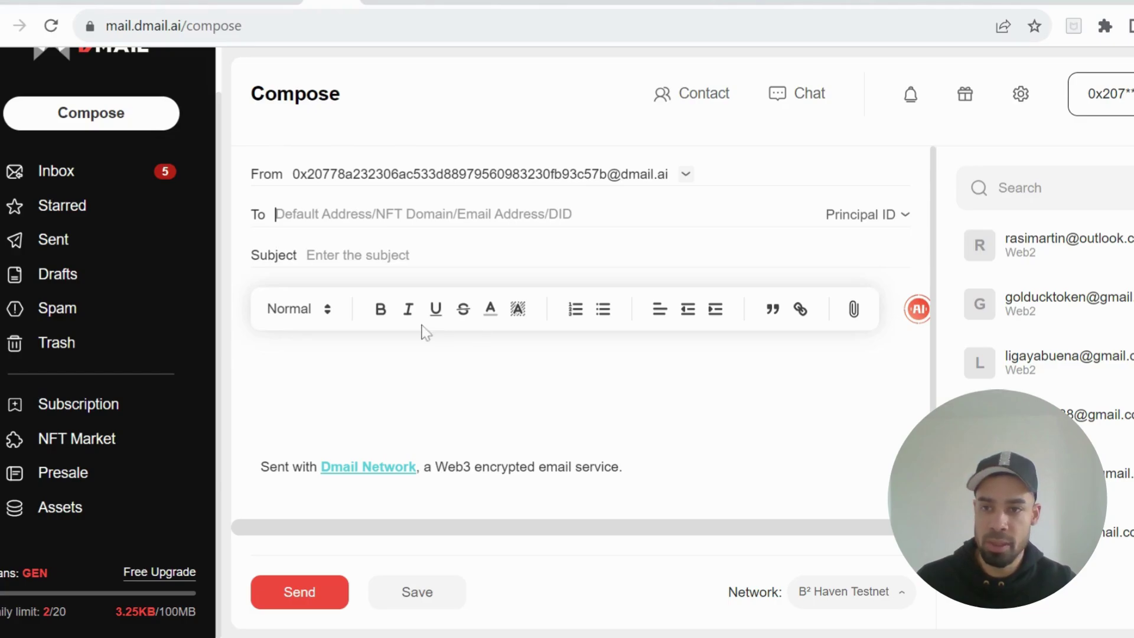
- Glance at the points page, then scroll through LayerCraft's tarot page
click(166, 2)
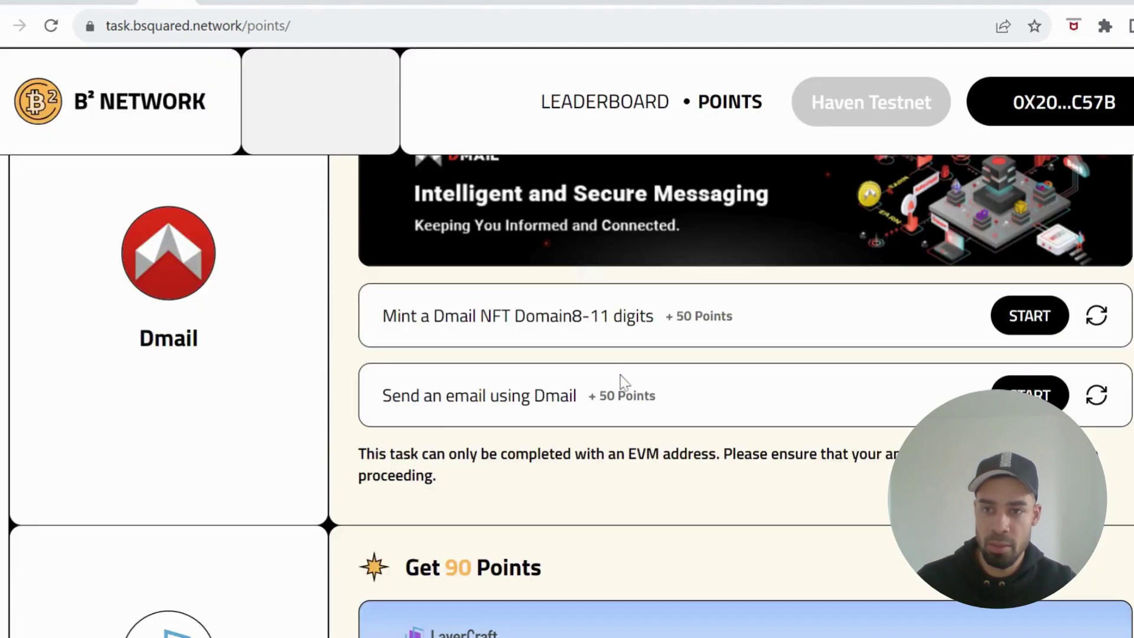
scroll(620, 380, down, 5)
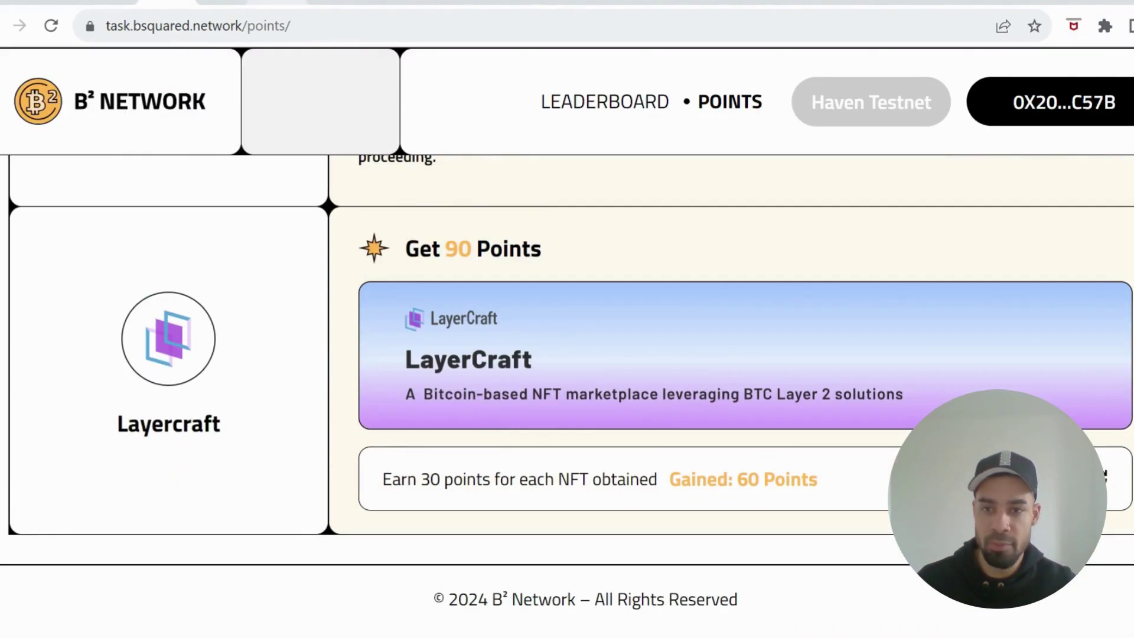
click(278, 3)
scroll(595, 467, down, 5)
scroll(595, 467, down, 6)
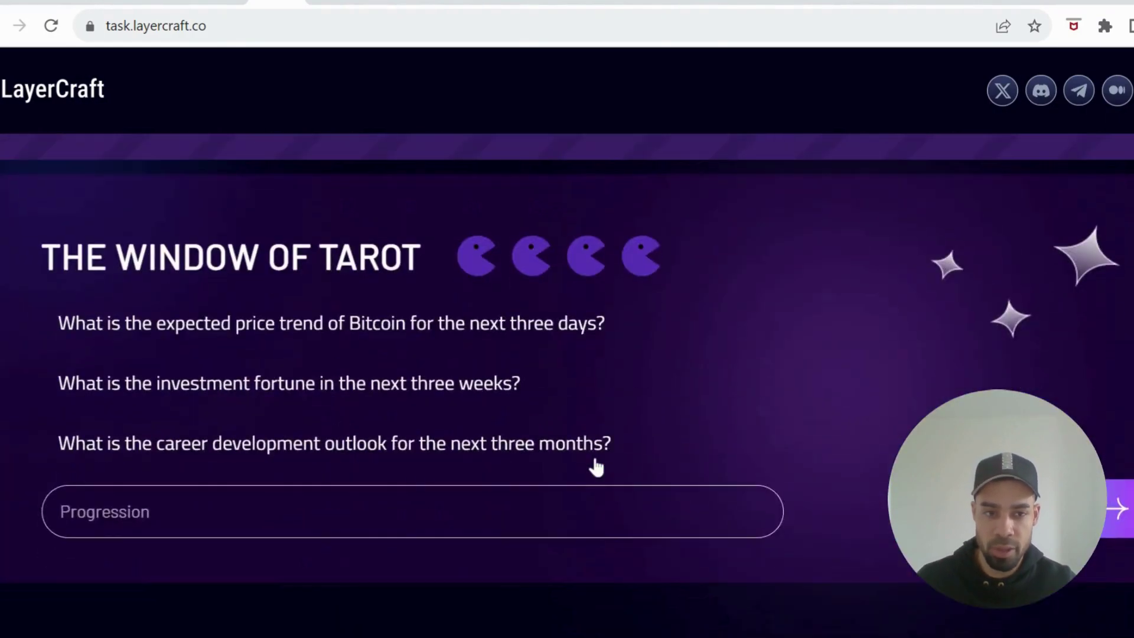
scroll(595, 466, up, 2)
scroll(595, 461, down, 1)
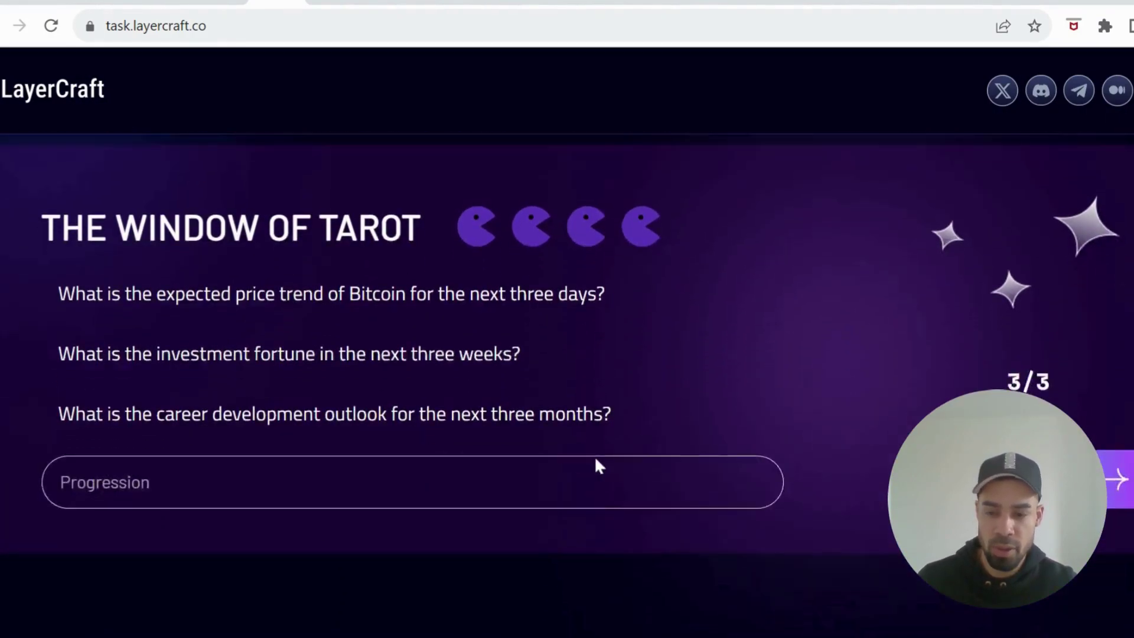
scroll(596, 461, up, 6)
scroll(595, 460, down, 4)
scroll(594, 455, down, 1)
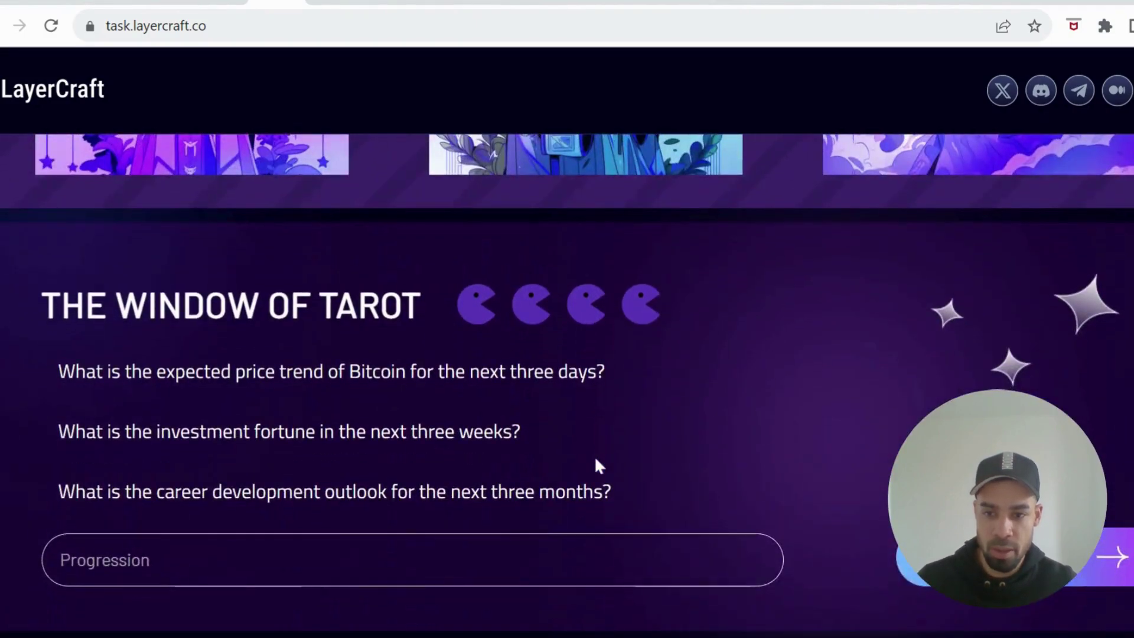
scroll(594, 456, down, 2)
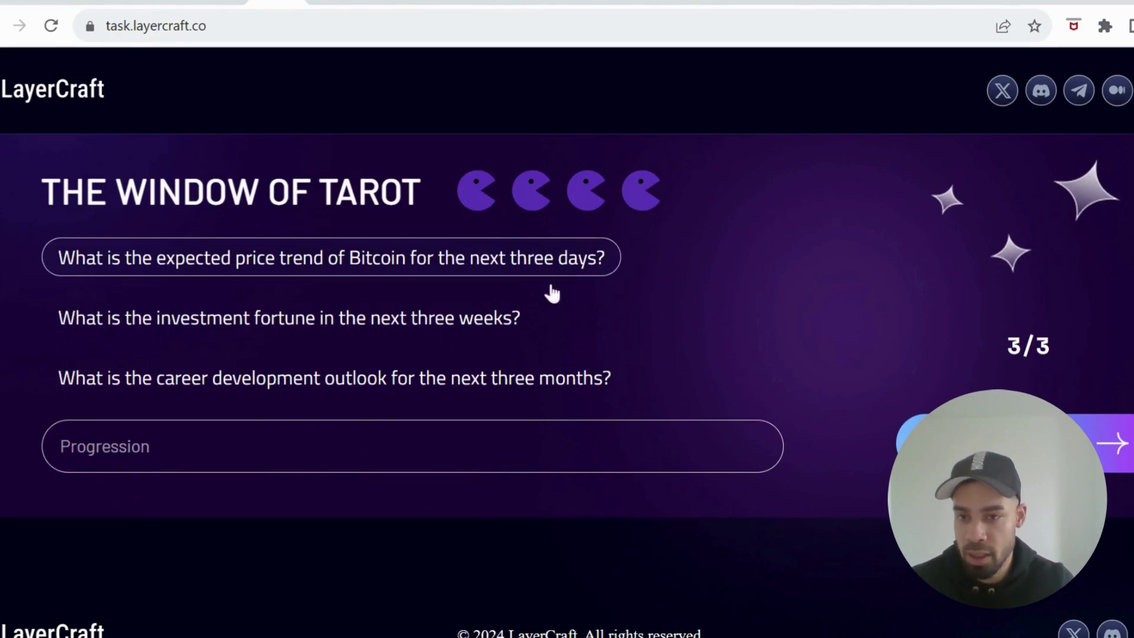
- Delete 'Progression' from the tarot question box
key(ctrl+a)
key(BackSpace)
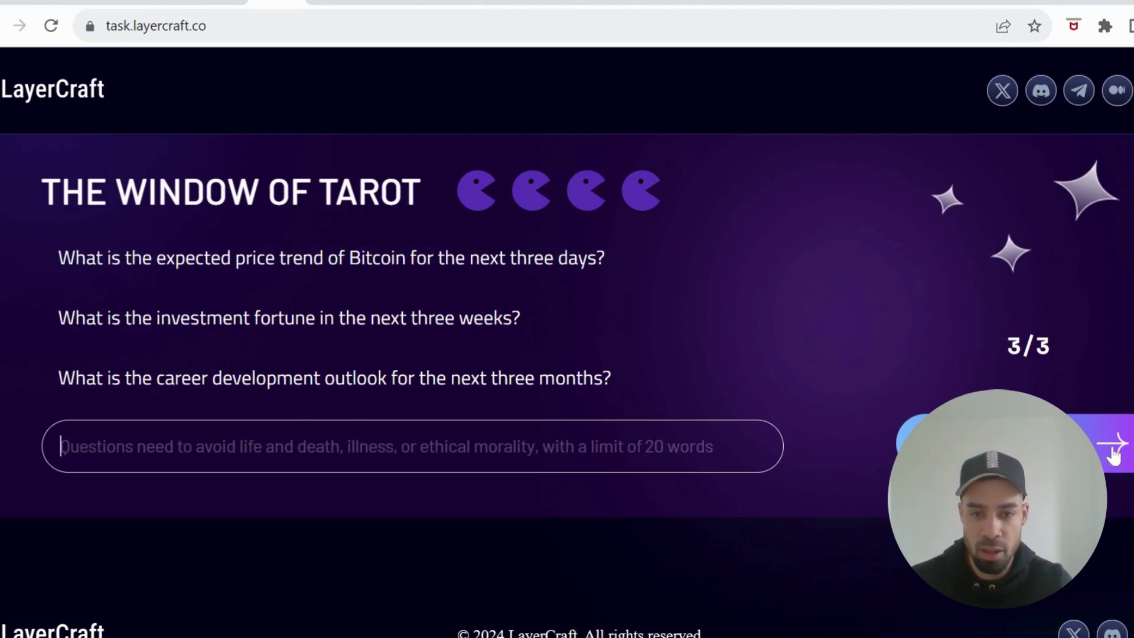
scroll(512, 292, down, 1)
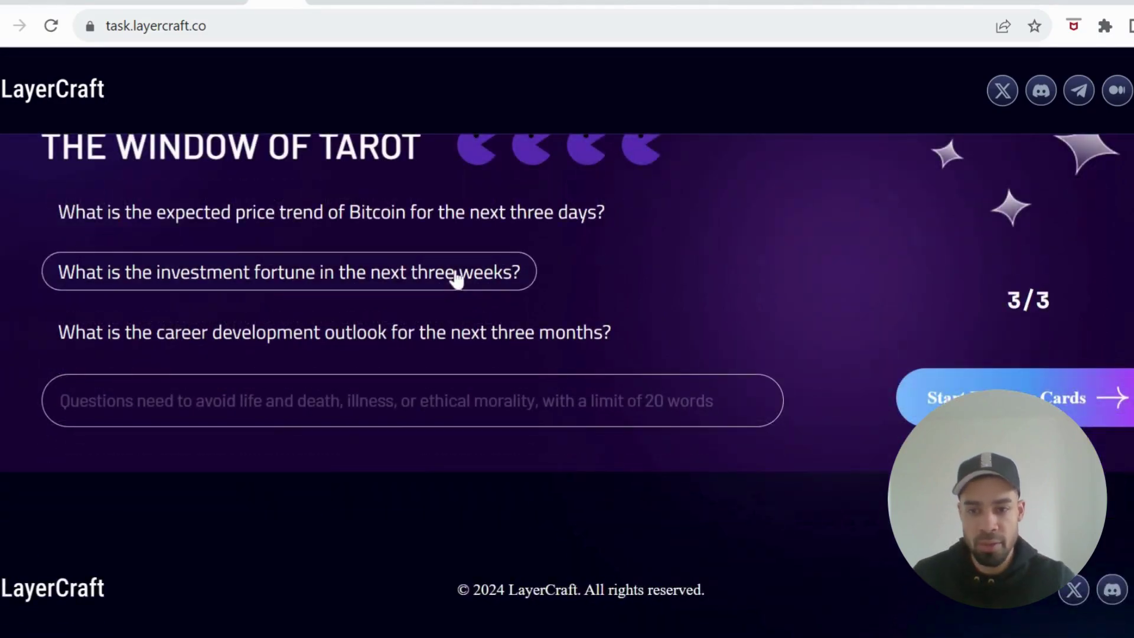
scroll(567, 352, up, 7)
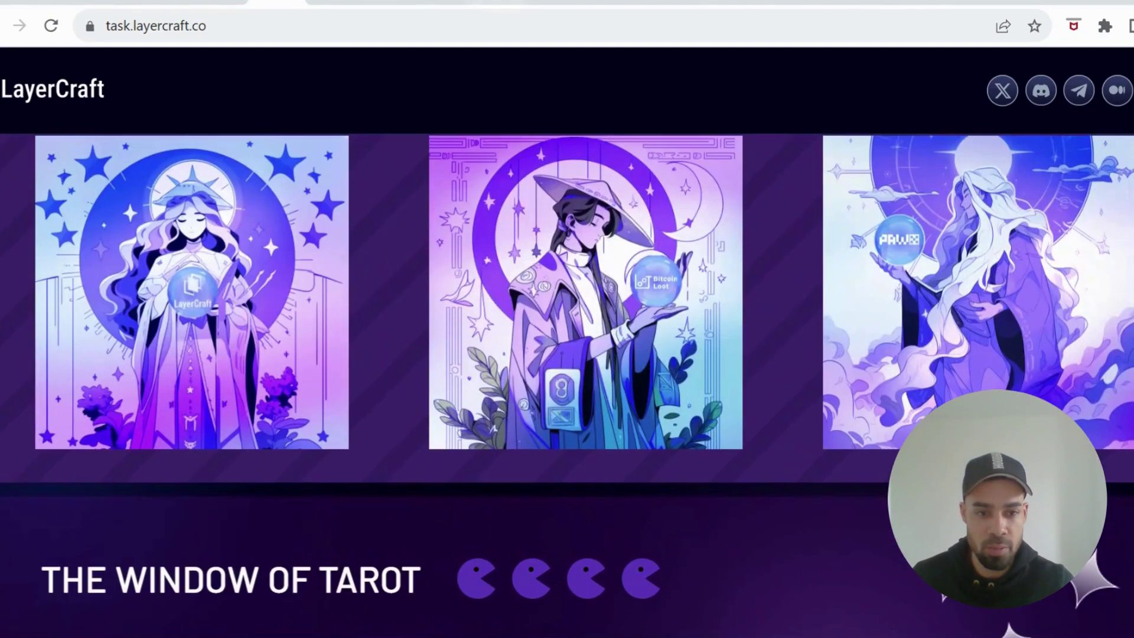
- Back on the B² Network points page, refresh the oooo bridge task to recheck its completion
key(ctrl+shift+Tab)
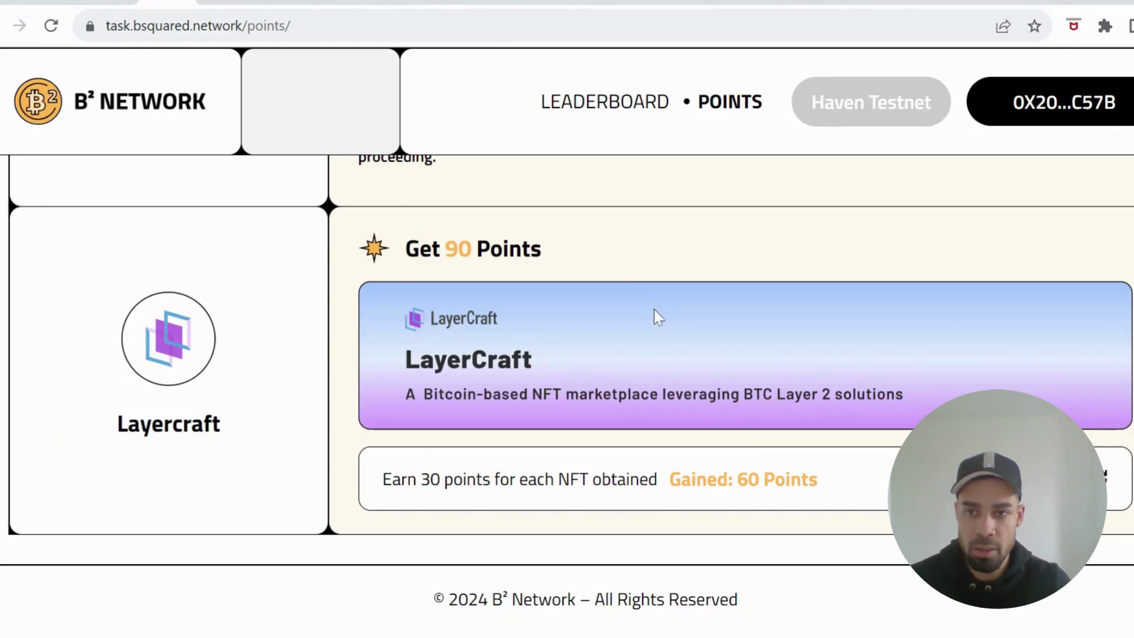
scroll(1057, 288, up, 10)
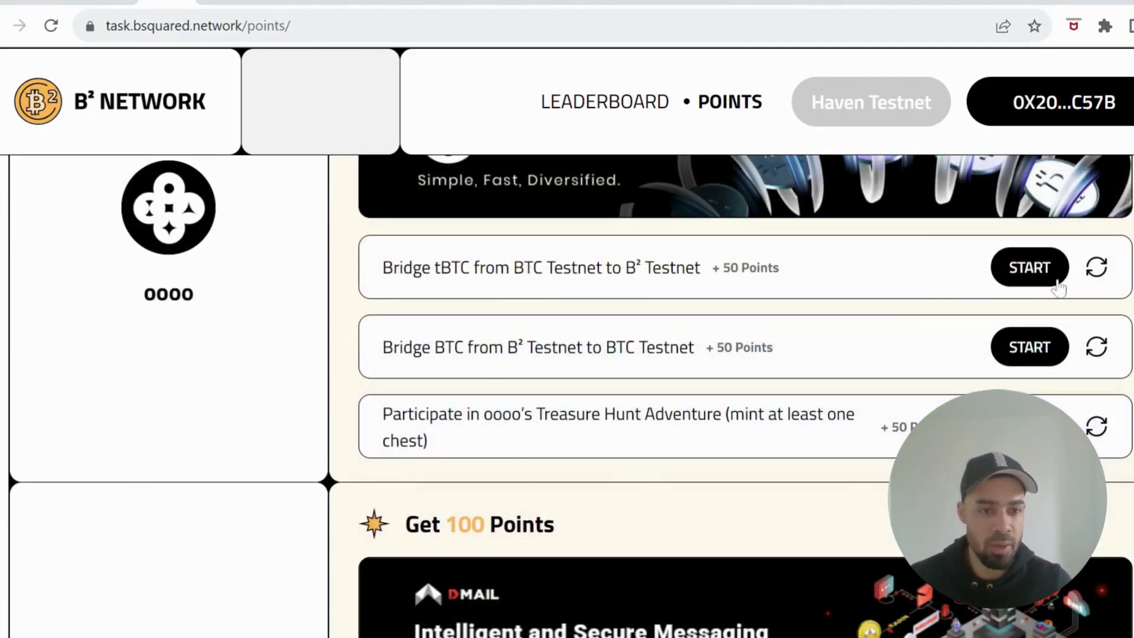
click(1100, 271)
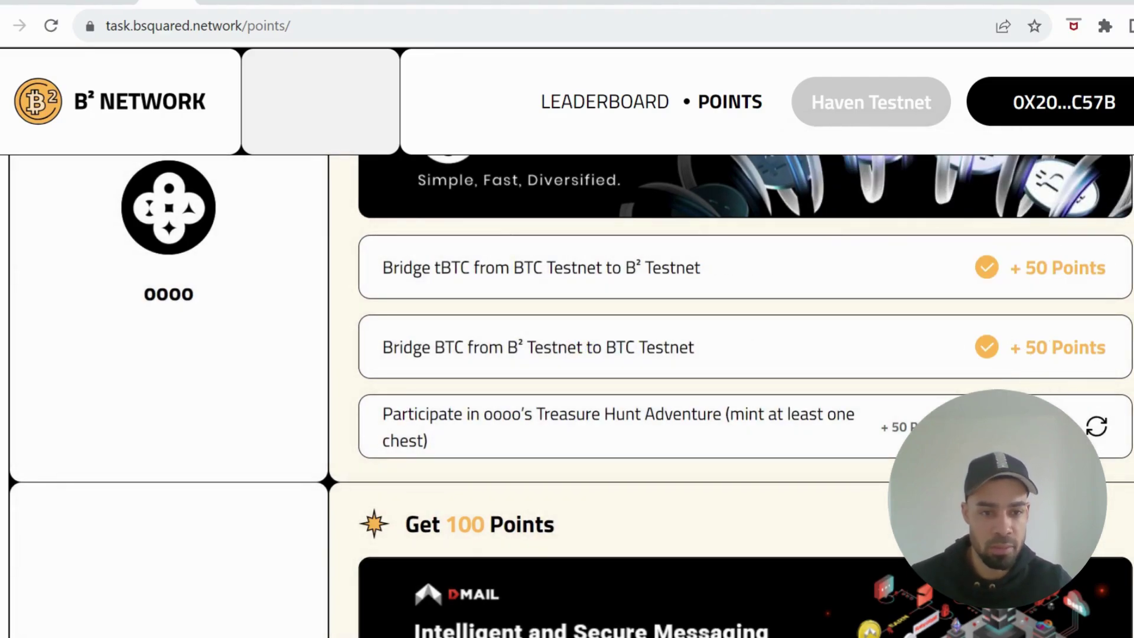
- Scroll through the Dmail, Owlto and Shoebill sections to the Shoebill Supply and Borrow STONE/WETH tasks
scroll(571, 396, down, 2)
scroll(1056, 341, down, 5)
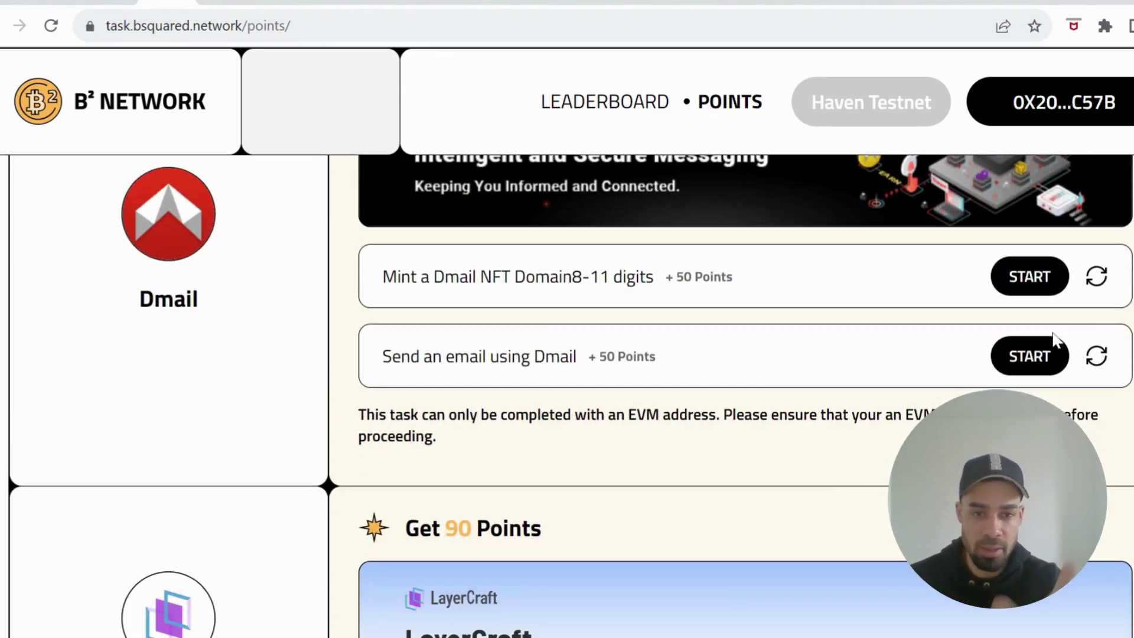
scroll(1056, 340, up, 2)
scroll(1055, 338, down, 1)
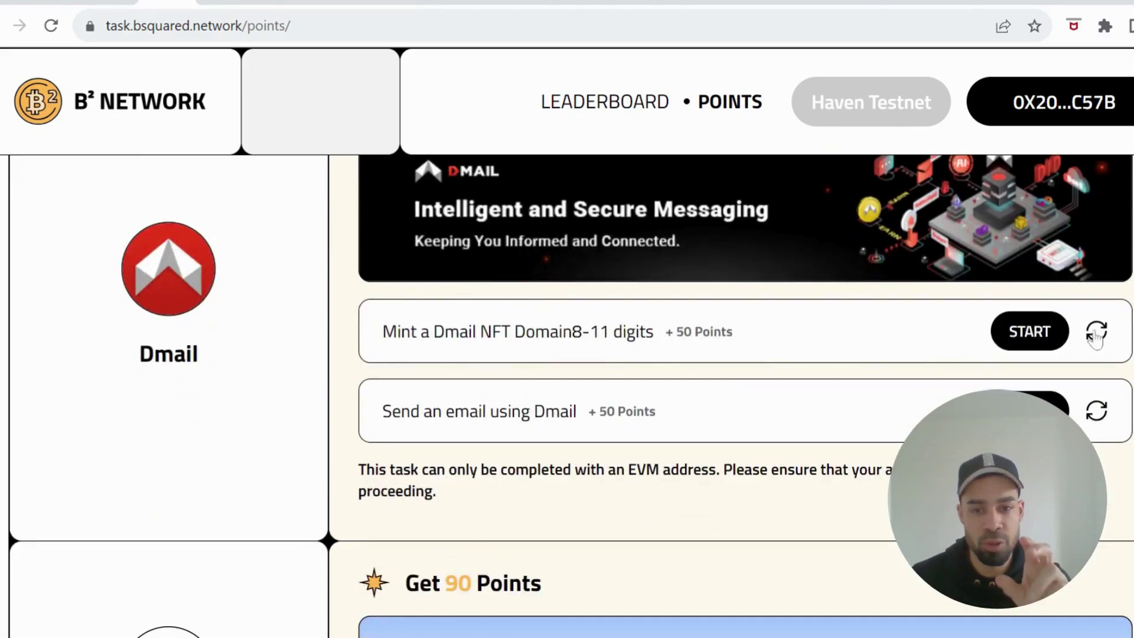
scroll(968, 362, up, 10)
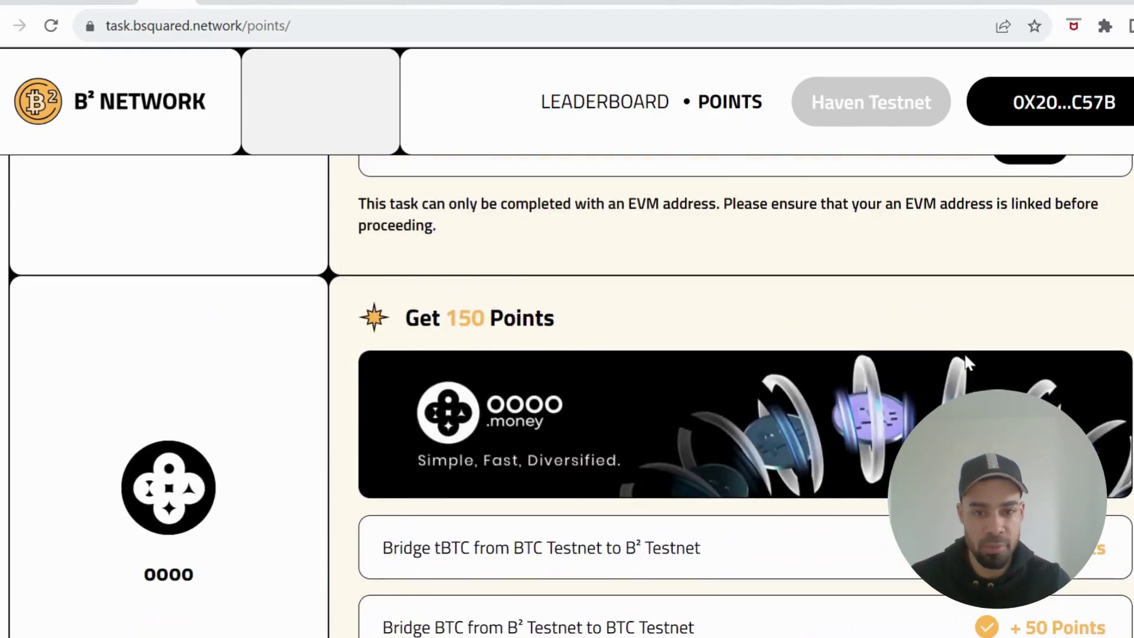
scroll(969, 362, down, 3)
scroll(969, 362, up, 10)
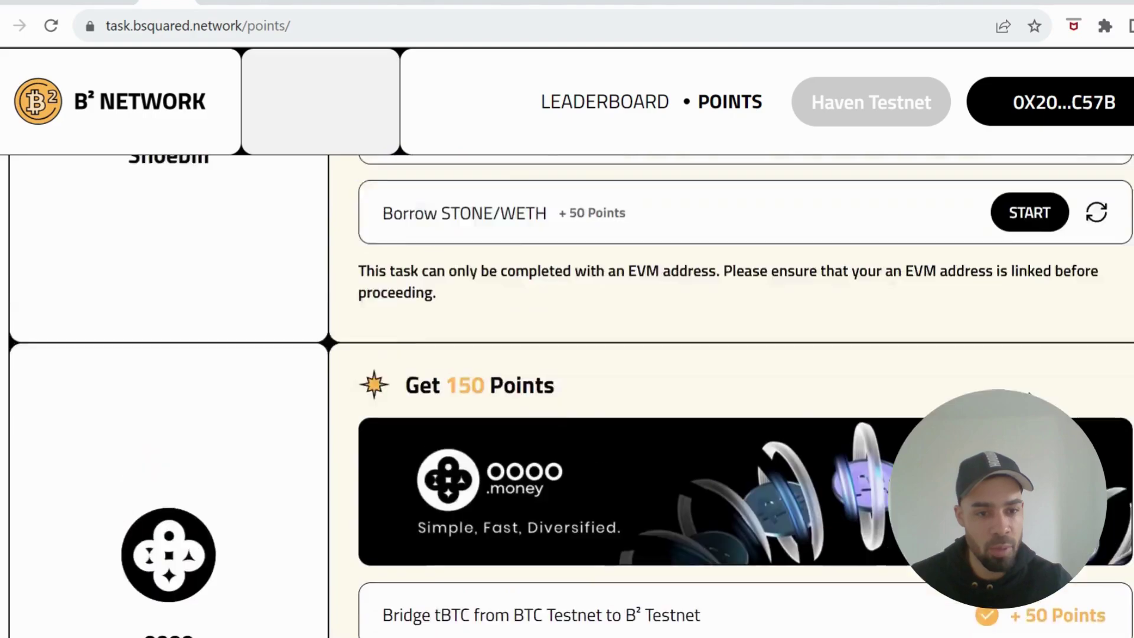
scroll(1029, 395, up, 6)
scroll(1029, 394, down, 5)
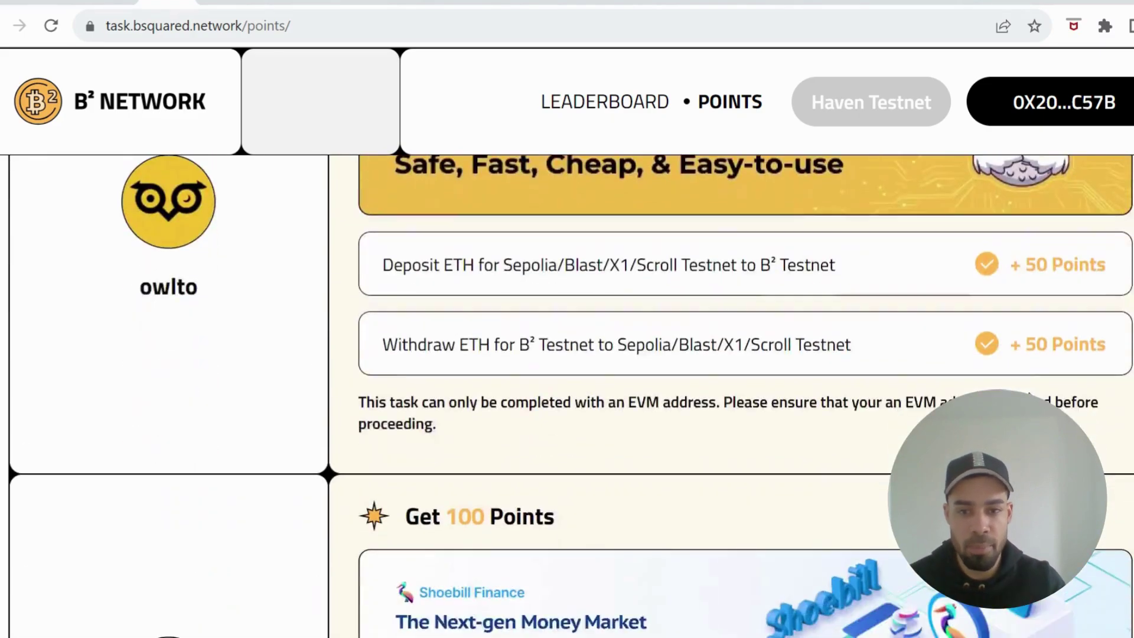
scroll(1029, 395, down, 6)
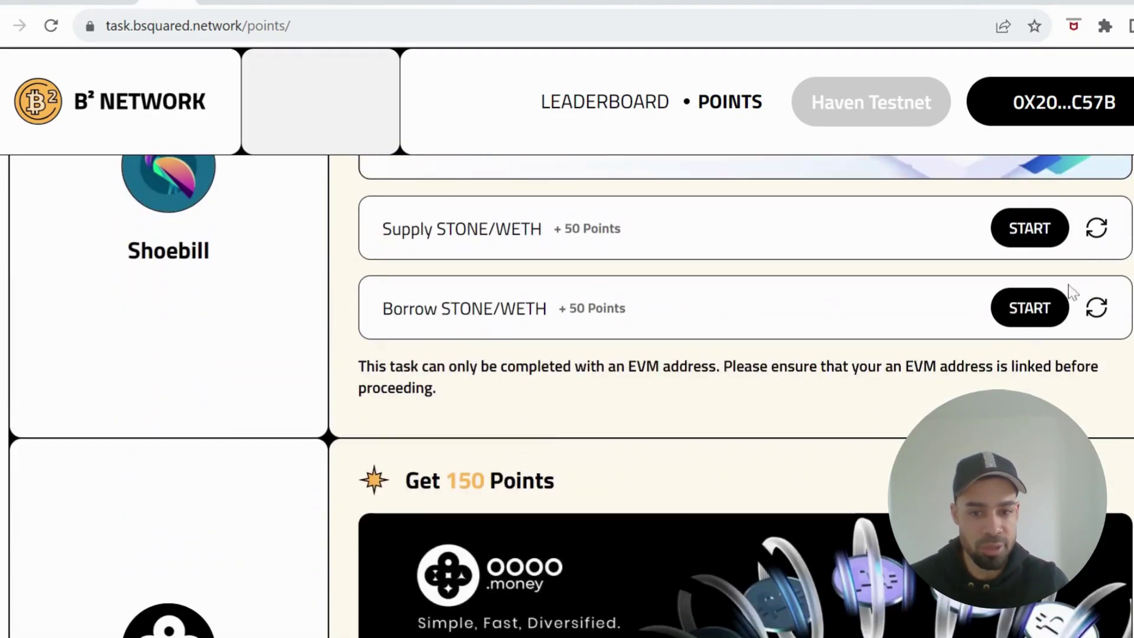